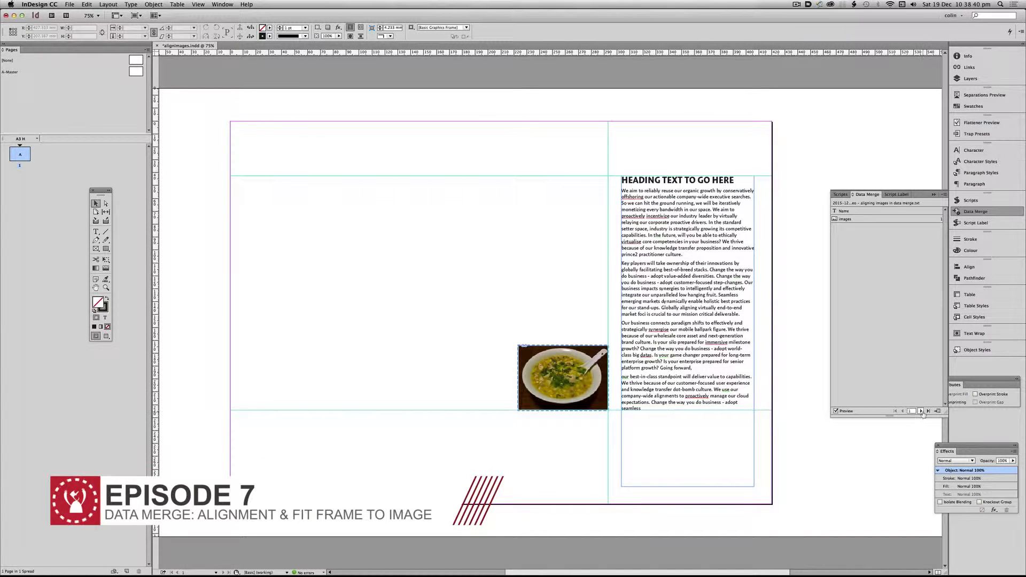
Step: Cycle the Data Merge preview forward through six records' photos
{"action": "left_click", "coordinate": [921, 411]}
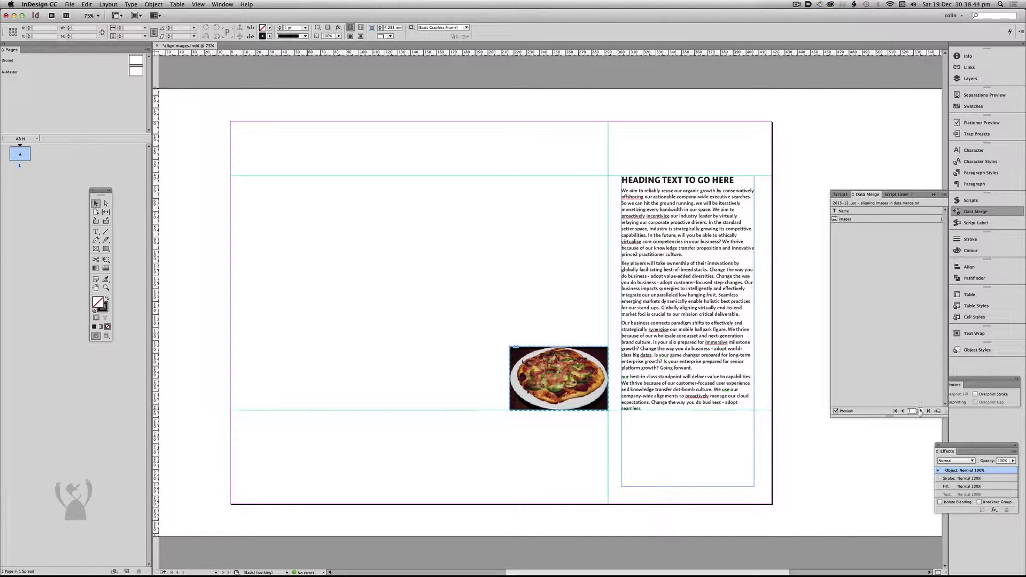
{"action": "left_click", "coordinate": [920, 411]}
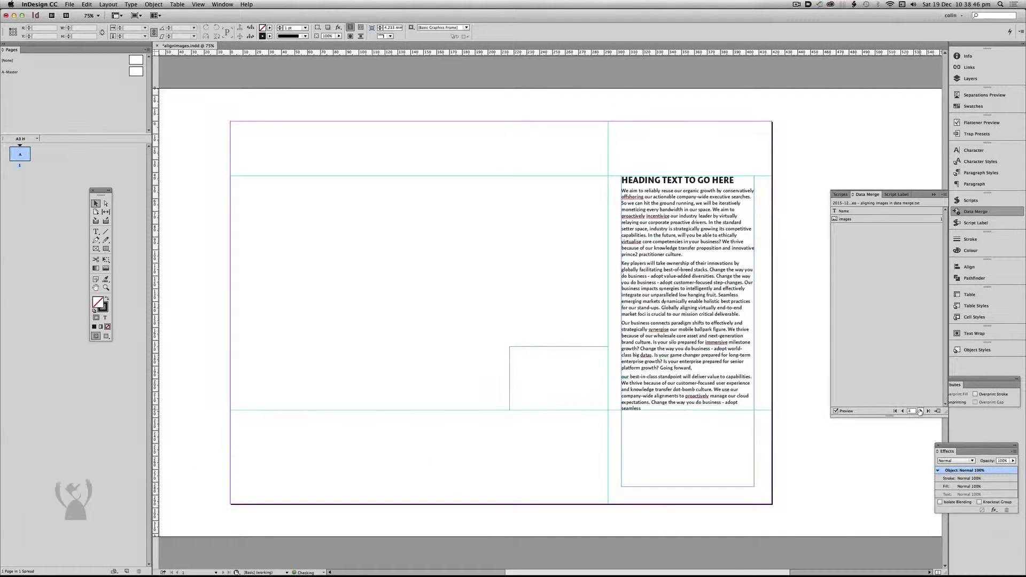
{"action": "left_click", "coordinate": [921, 411]}
{"action": "left_click", "coordinate": [922, 411]}
{"action": "left_click", "coordinate": [922, 411]}
{"action": "left_click", "coordinate": [922, 412]}
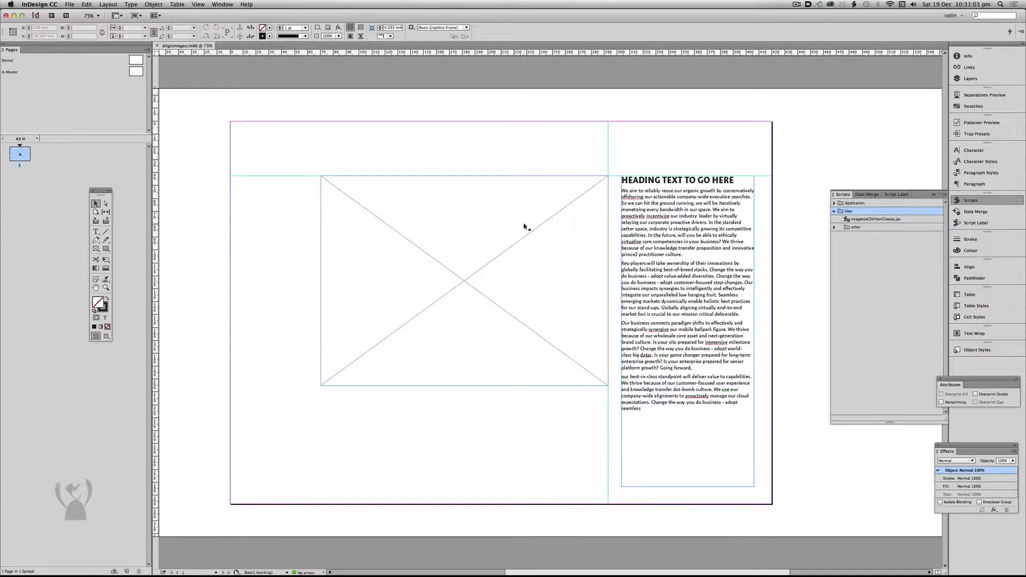
Step: Run the image-list script on the pictures folder, dismiss the alert, and select the images field
{"action": "left_click", "coordinate": [992, 215]}
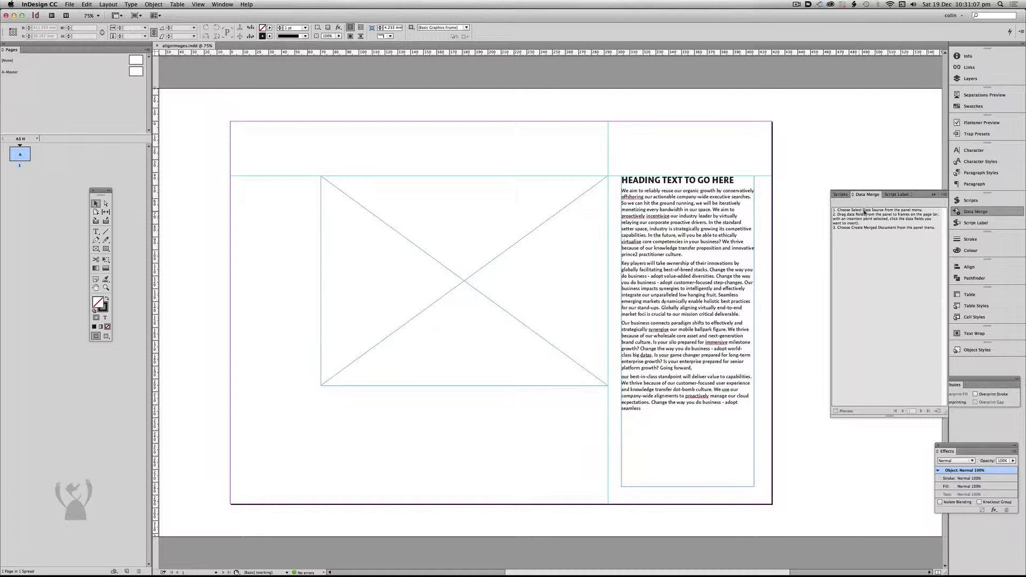
{"action": "left_click", "coordinate": [840, 194]}
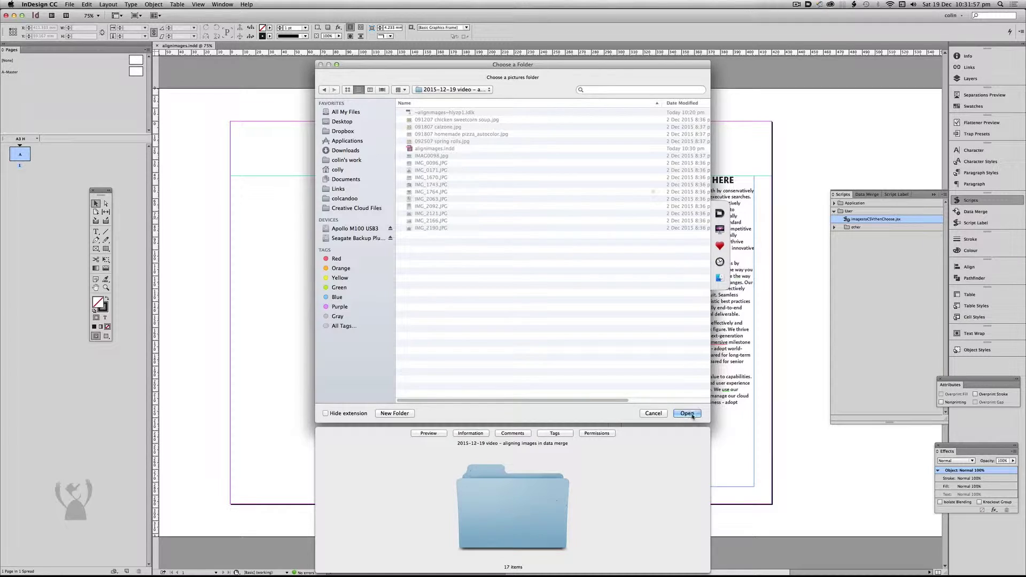
{"action": "left_click", "coordinate": [688, 413]}
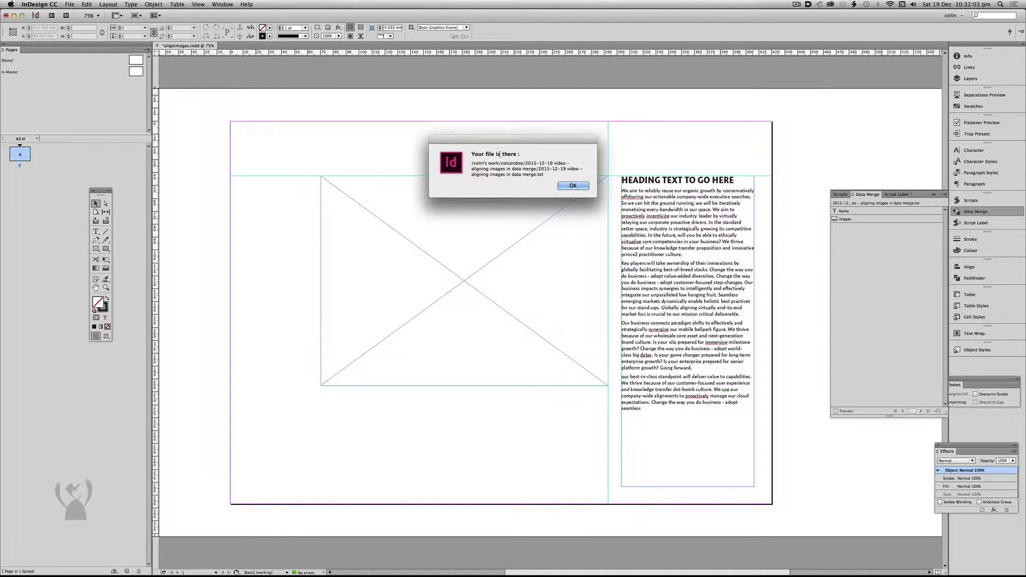
{"action": "left_click", "coordinate": [572, 186]}
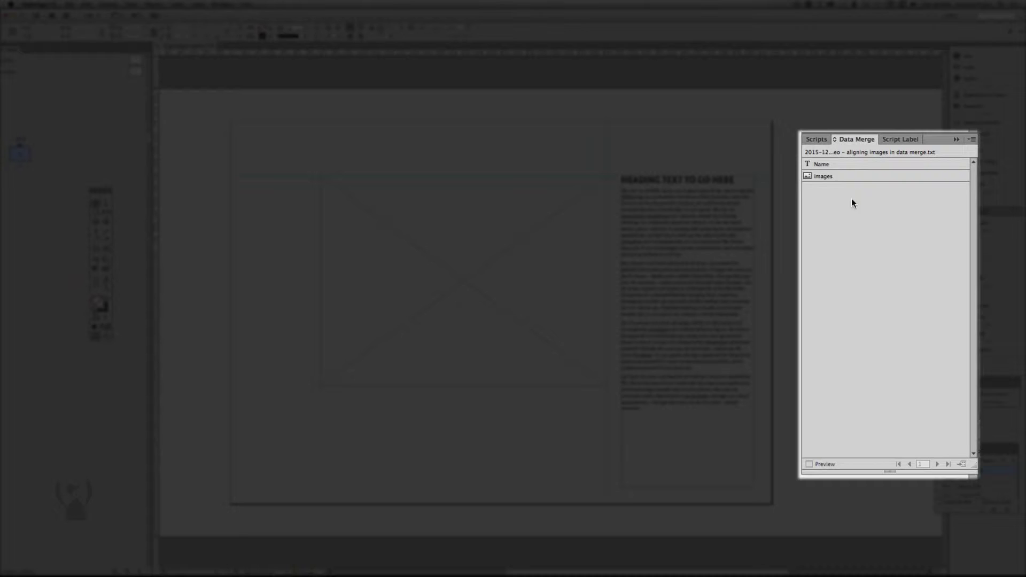
{"action": "left_click", "coordinate": [826, 176]}
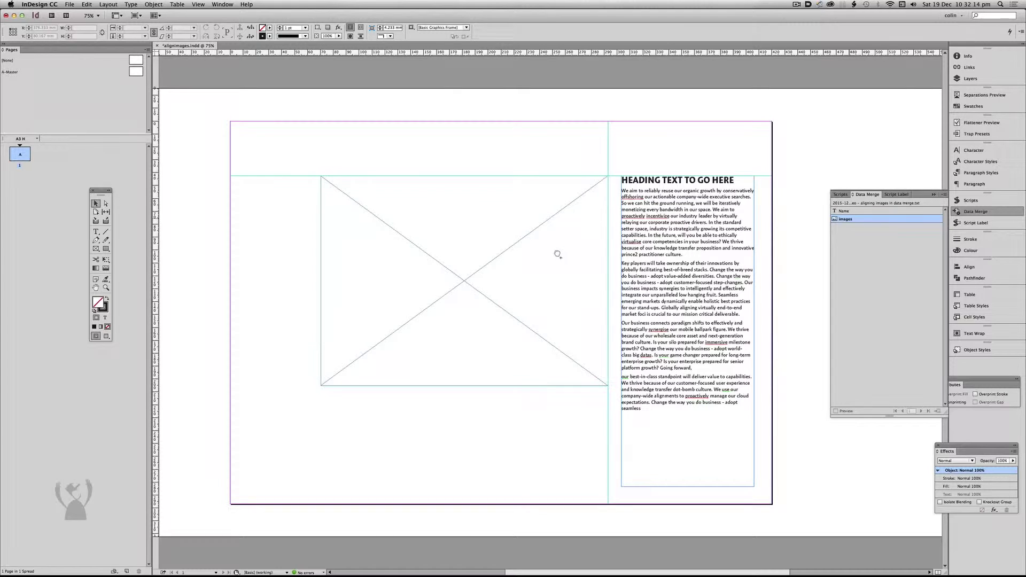
Step: Place the images field in the empty frame with Fit Frames to Images, previewing the soup photo
{"action": "left_click_drag", "start_coordinate": [572, 251], "coordinate": [553, 256]}
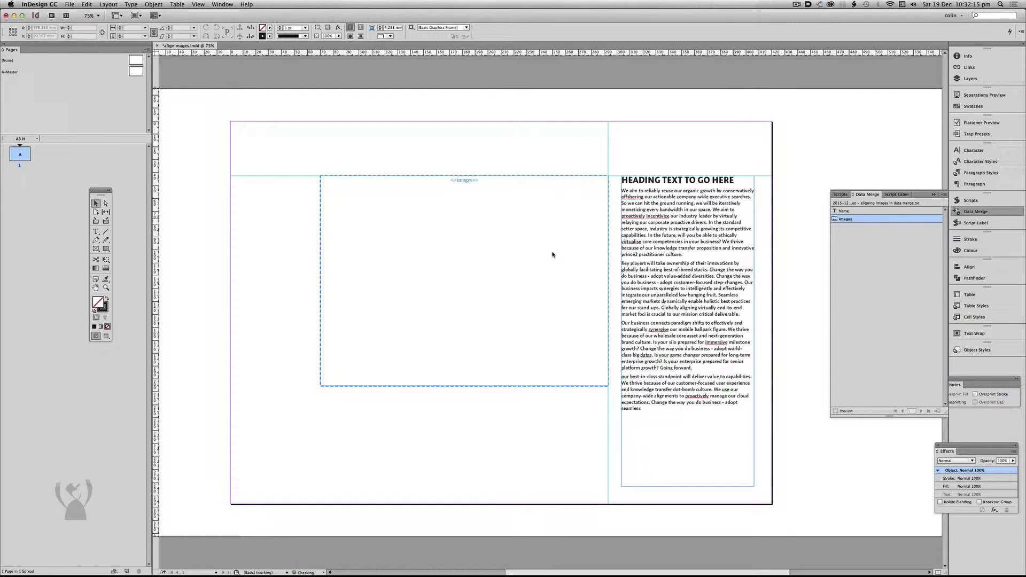
{"action": "left_click", "coordinate": [845, 406]}
{"action": "left_click", "coordinate": [944, 194]}
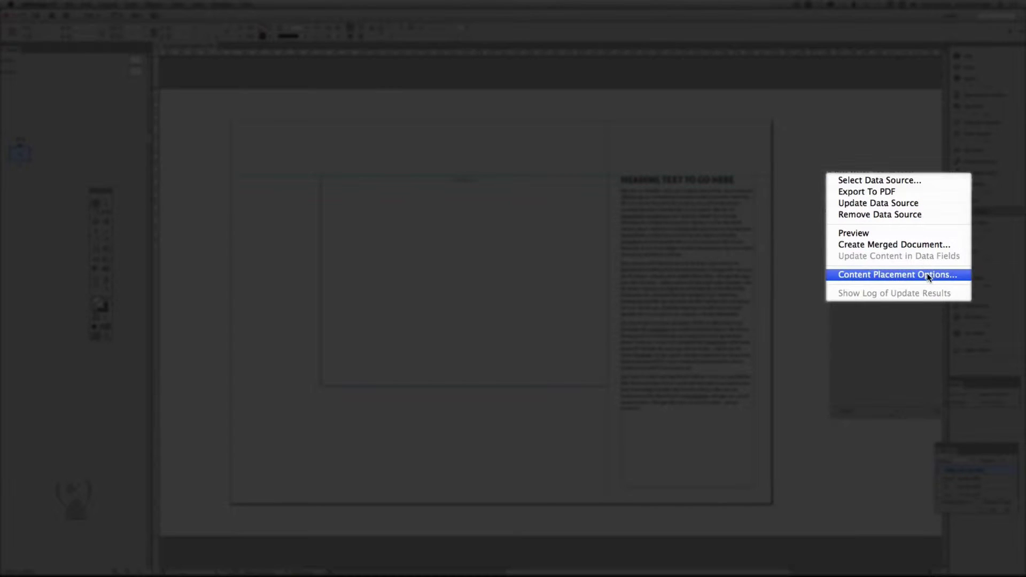
{"action": "left_click", "coordinate": [927, 274]}
{"action": "left_click", "coordinate": [511, 271]}
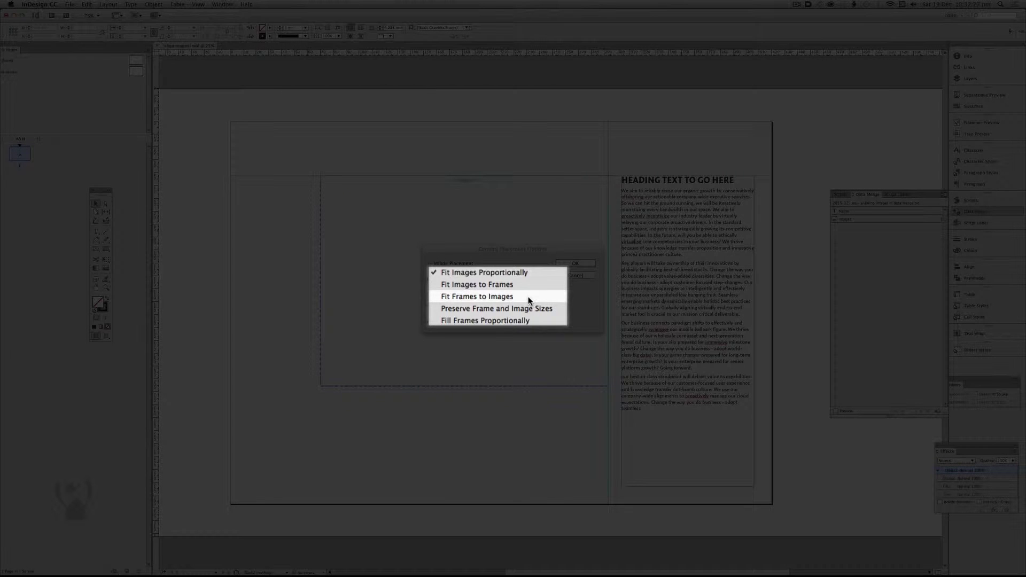
{"action": "left_click", "coordinate": [529, 299]}
{"action": "left_click", "coordinate": [607, 252]}
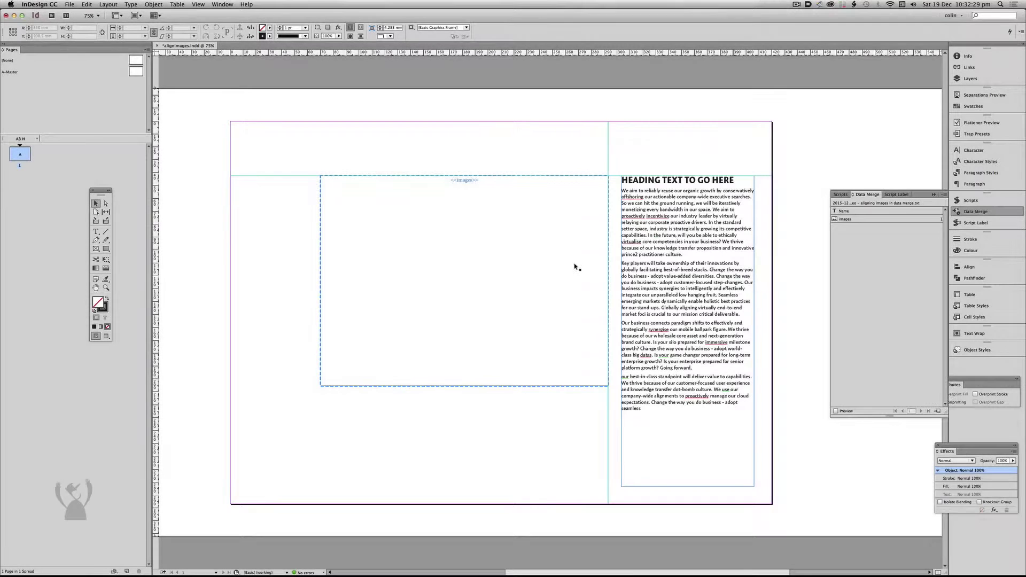
{"action": "left_click", "coordinate": [855, 414]}
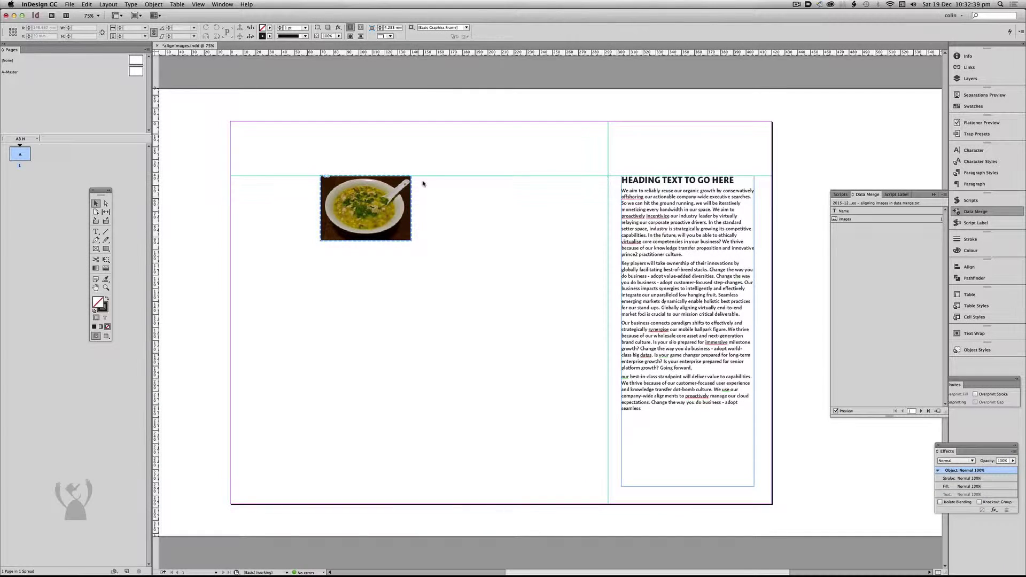
Step: Move the image frame right until it sits against the column guide
{"action": "left_click", "coordinate": [397, 198]}
{"action": "left_click_drag", "start_coordinate": [406, 182], "coordinate": [586, 188]}
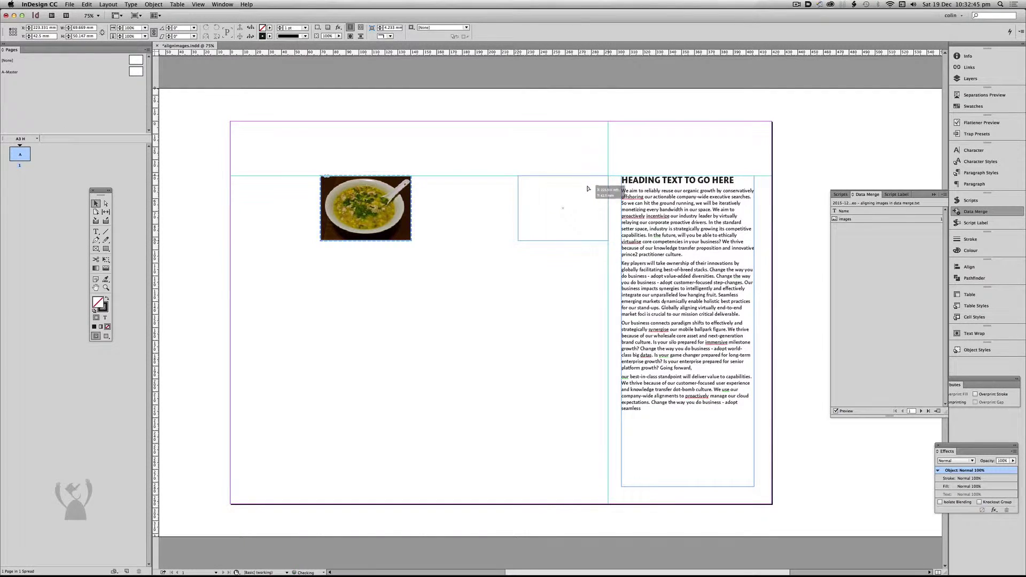
{"action": "left_click_drag", "start_coordinate": [586, 187], "coordinate": [588, 187]}
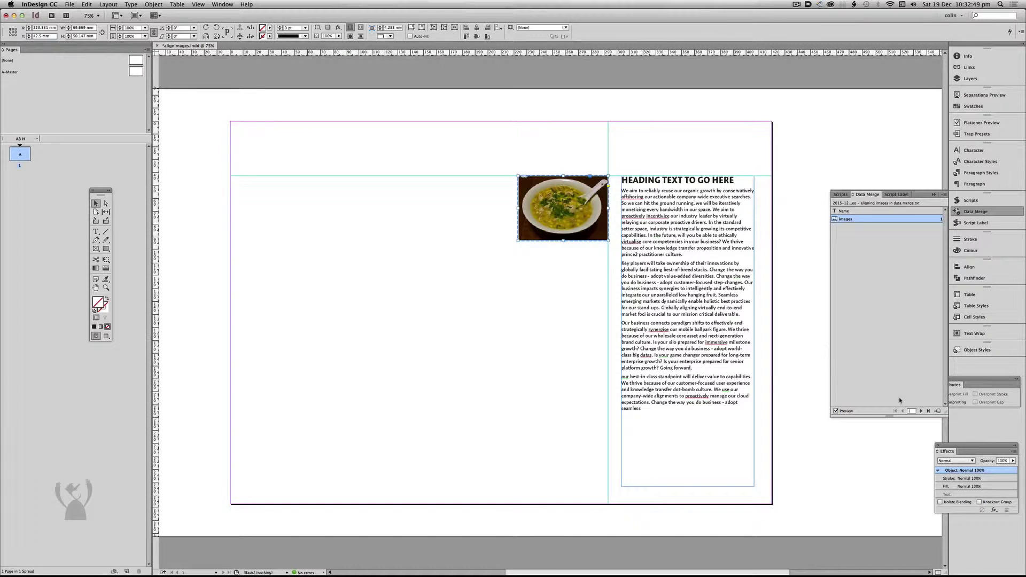
Step: Preview later records and drag the larger lake photo left, clear of the text
{"action": "left_click", "coordinate": [920, 410]}
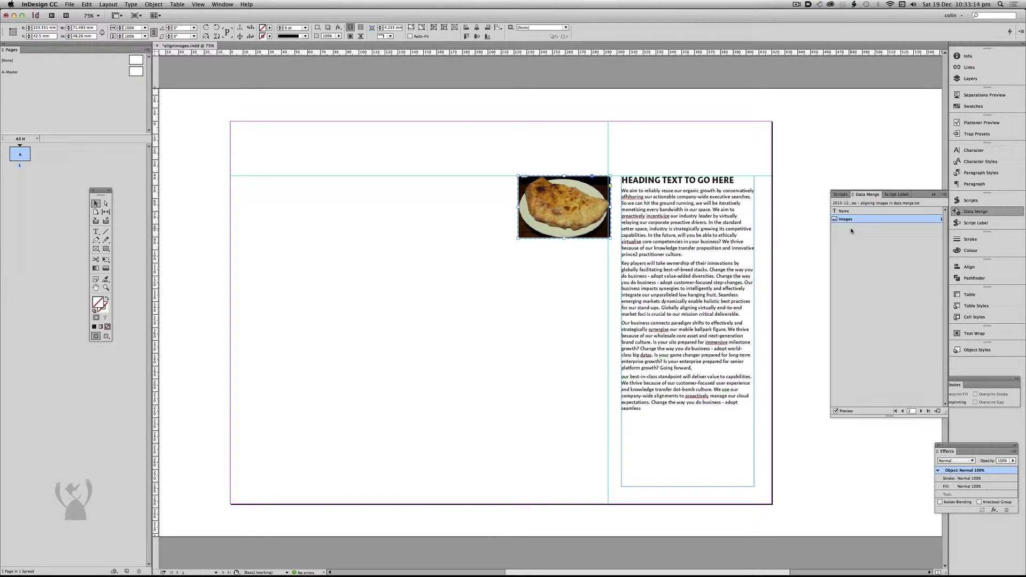
{"action": "left_click", "coordinate": [921, 411]}
{"action": "left_click", "coordinate": [922, 410]}
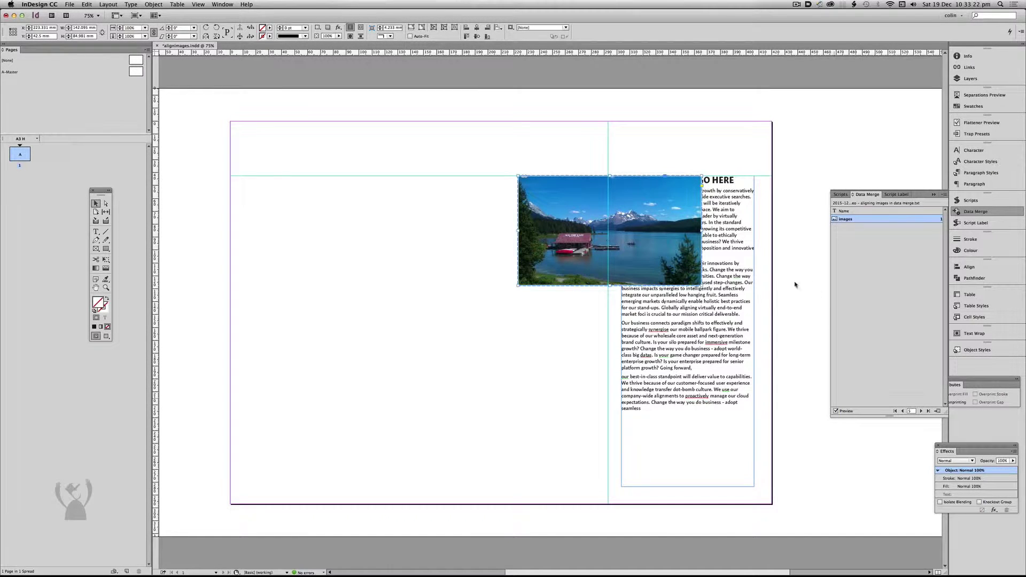
{"action": "left_click_drag", "start_coordinate": [662, 201], "coordinate": [522, 233]}
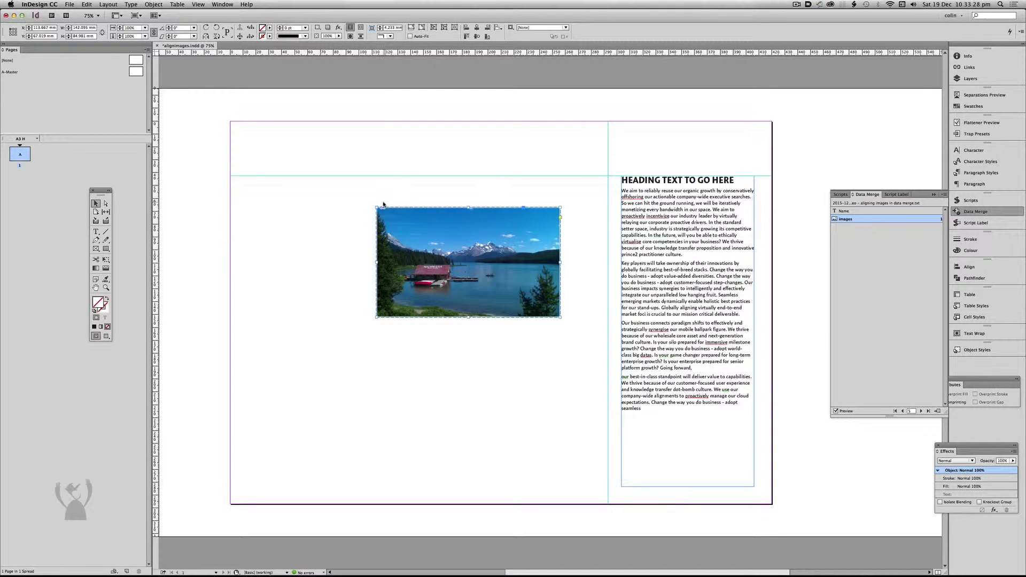
Step: Centre merged images within their frames and refresh the merge preview
{"action": "left_click", "coordinate": [943, 195]}
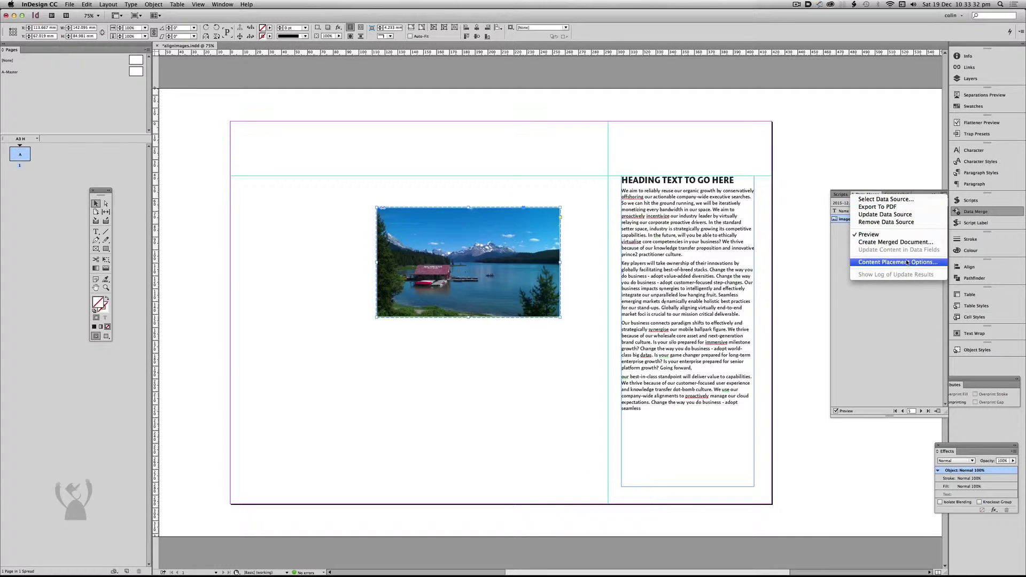
{"action": "left_click", "coordinate": [899, 263]}
{"action": "left_click", "coordinate": [443, 285]}
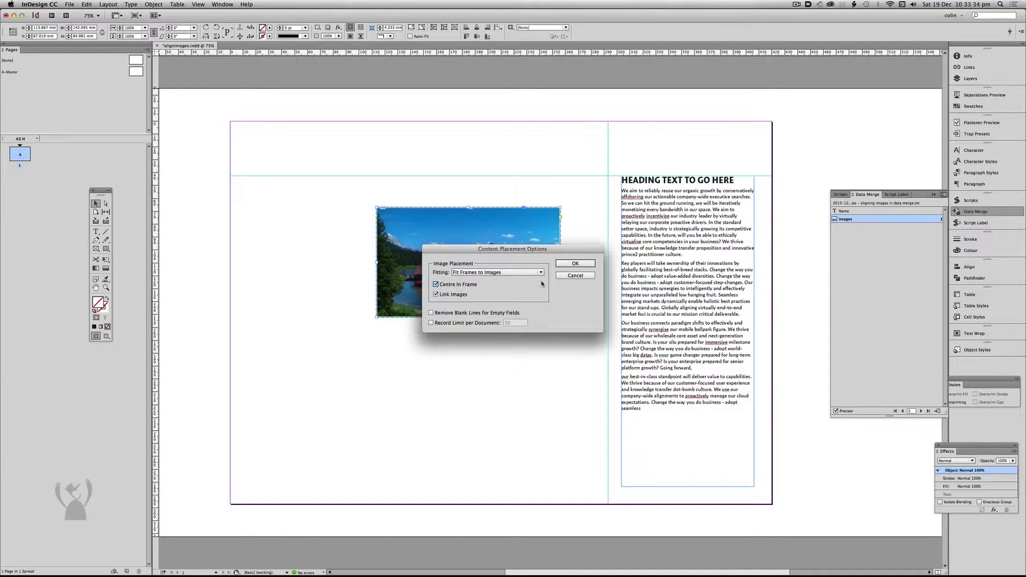
{"action": "left_click", "coordinate": [591, 264]}
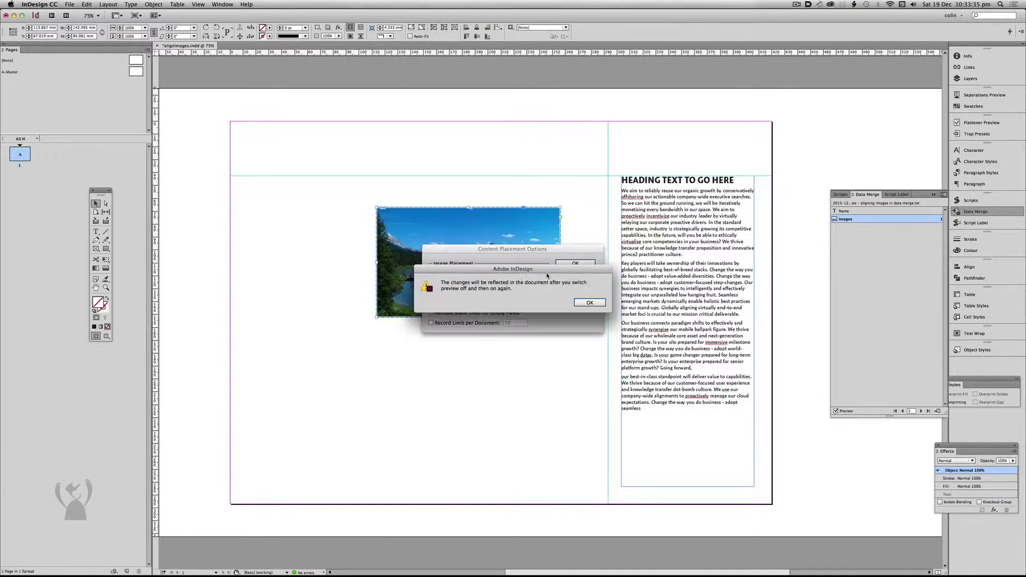
{"action": "left_click", "coordinate": [588, 303]}
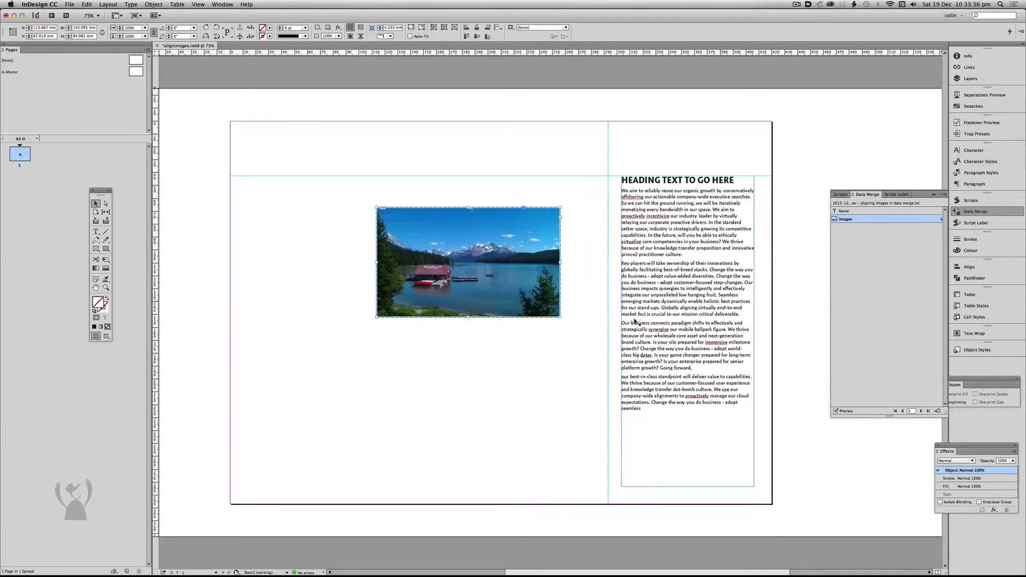
{"action": "left_click", "coordinate": [836, 410]}
{"action": "left_click", "coordinate": [847, 412]}
{"action": "left_click", "coordinate": [851, 408]}
Step: Set the Content Placement fitting to Fit Images Proportionally
{"action": "left_click", "coordinate": [943, 195]}
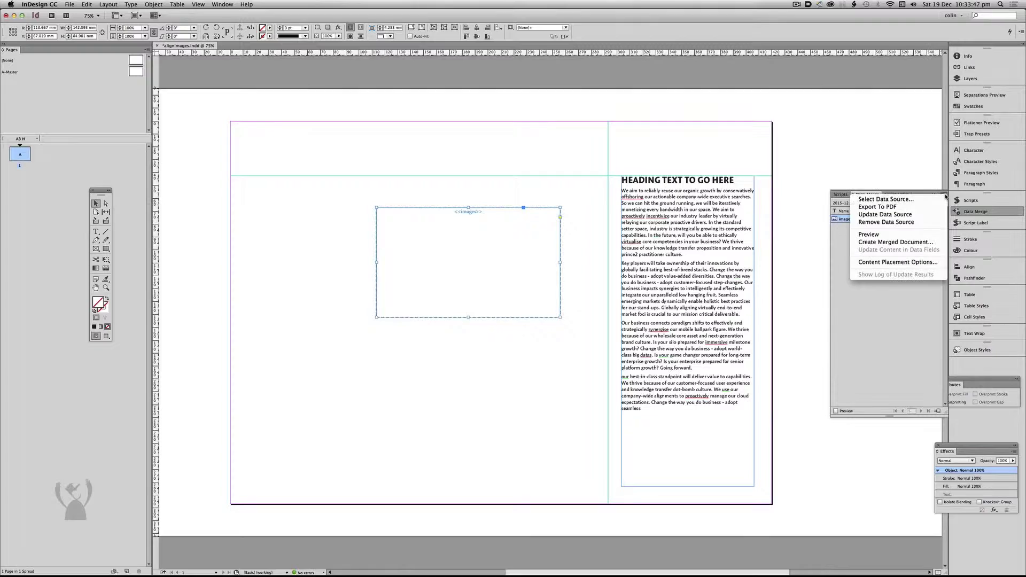
{"action": "left_click", "coordinate": [932, 263]}
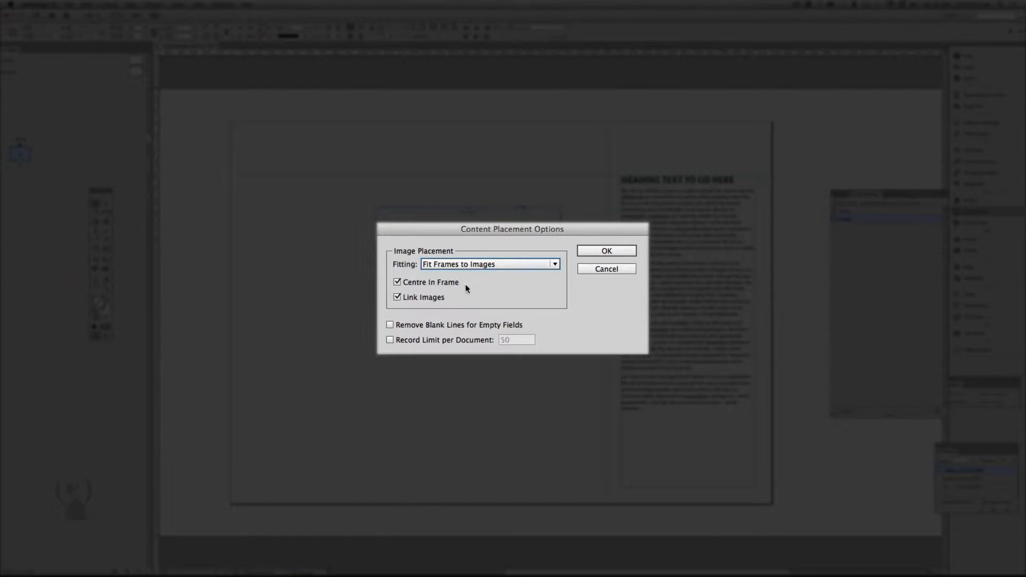
{"action": "left_click", "coordinate": [505, 265]}
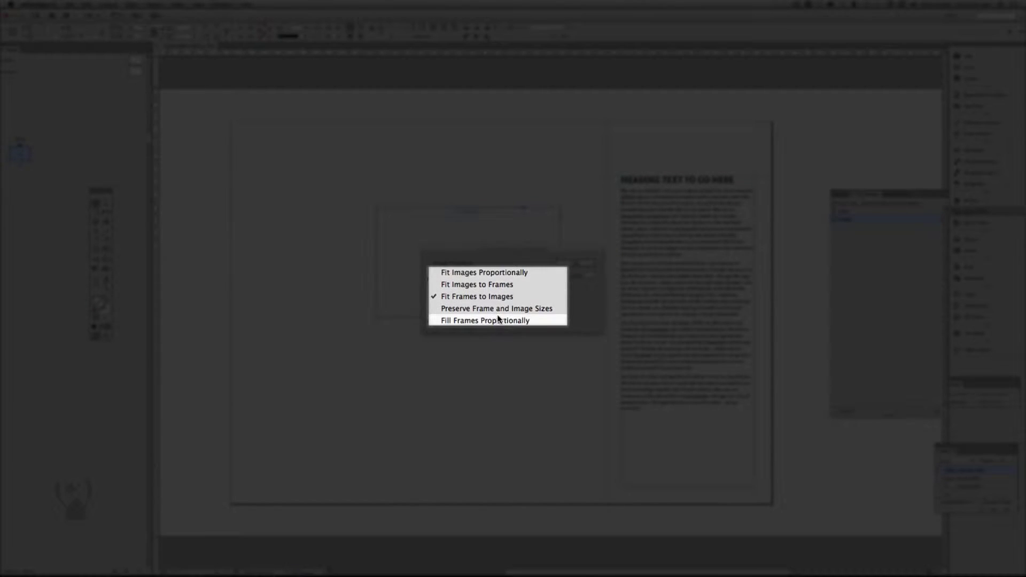
{"action": "left_click", "coordinate": [509, 273]}
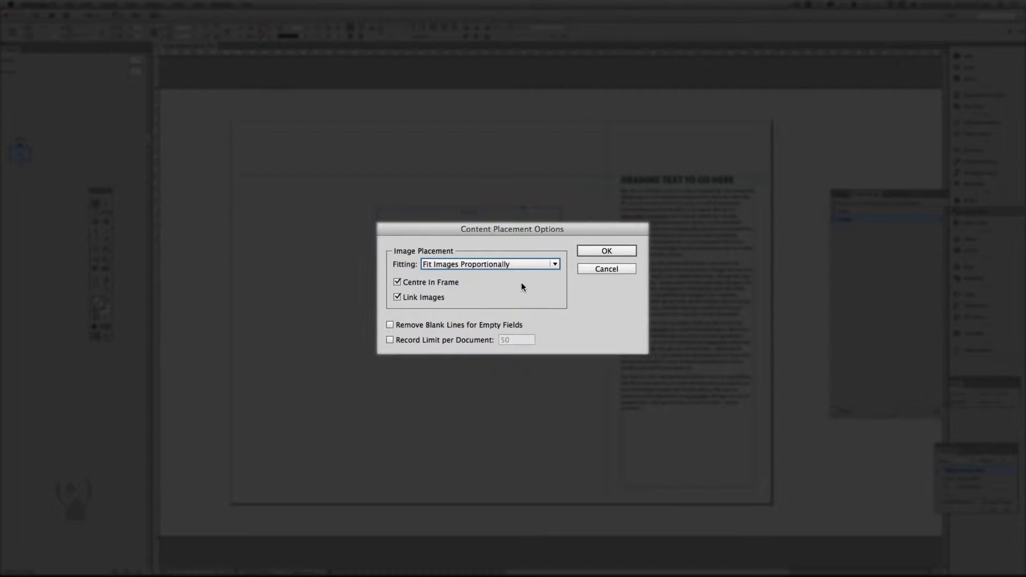
{"action": "left_click", "coordinate": [617, 251]}
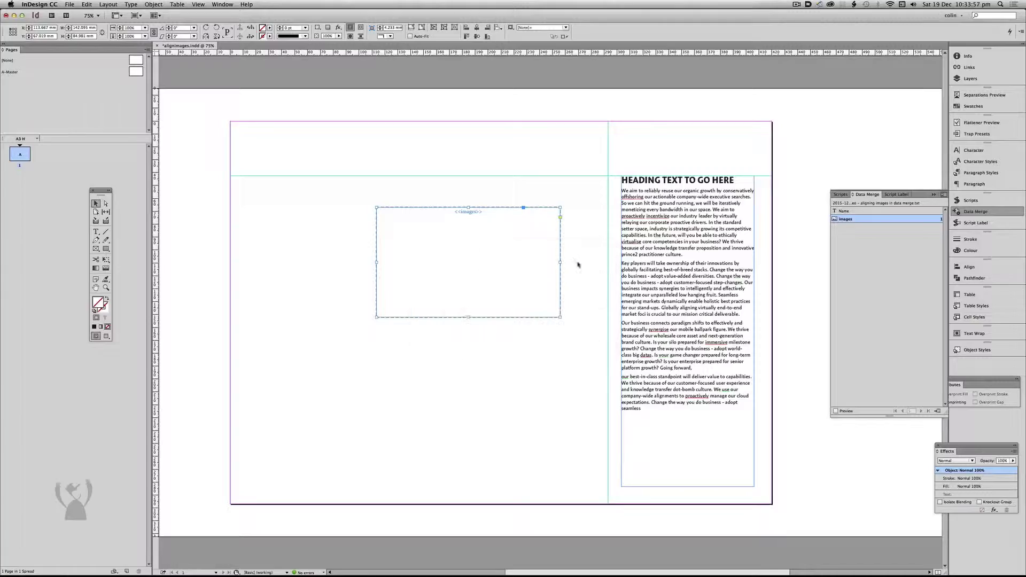
Step: Enlarge the placeholder frame down and left, and preview the lake photo inside it
{"action": "left_click_drag", "start_coordinate": [377, 317], "coordinate": [289, 411]}
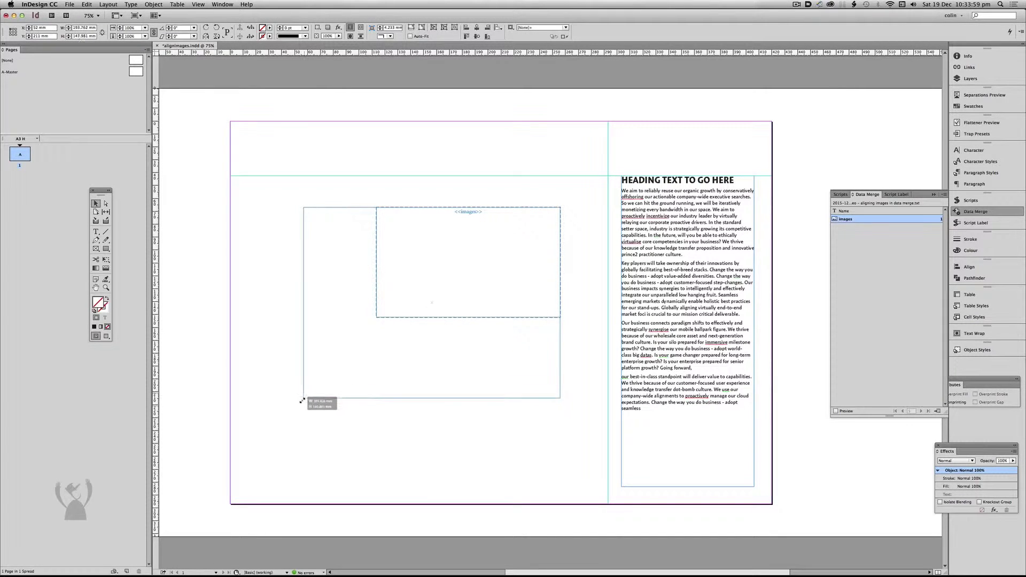
{"action": "left_click", "coordinate": [852, 414]}
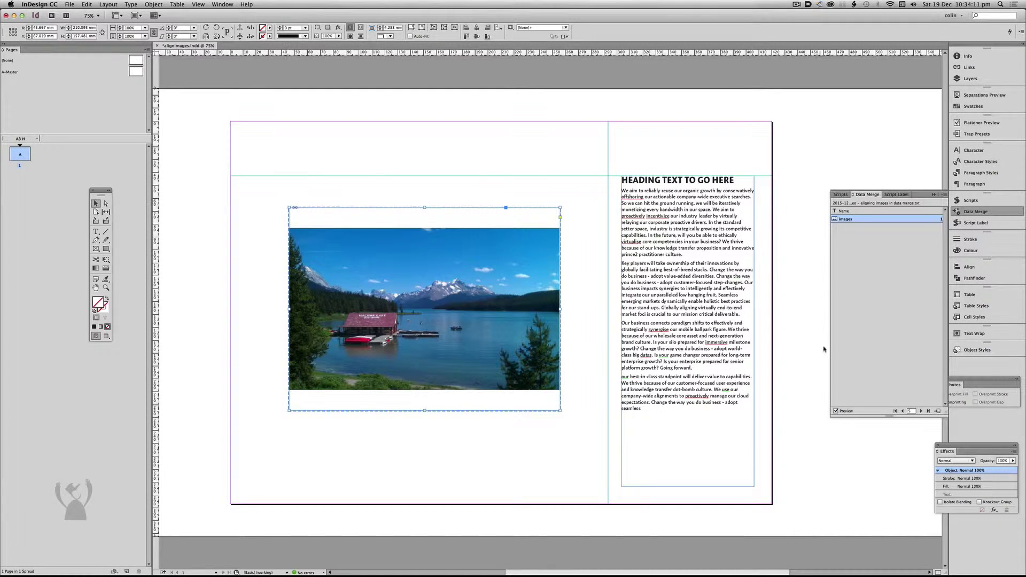
{"action": "left_click", "coordinate": [943, 195]}
Step: Switch fitting back to Fit Frames to Images, refresh the preview, and drag the lake photo toward the text
{"action": "left_click", "coordinate": [913, 264]}
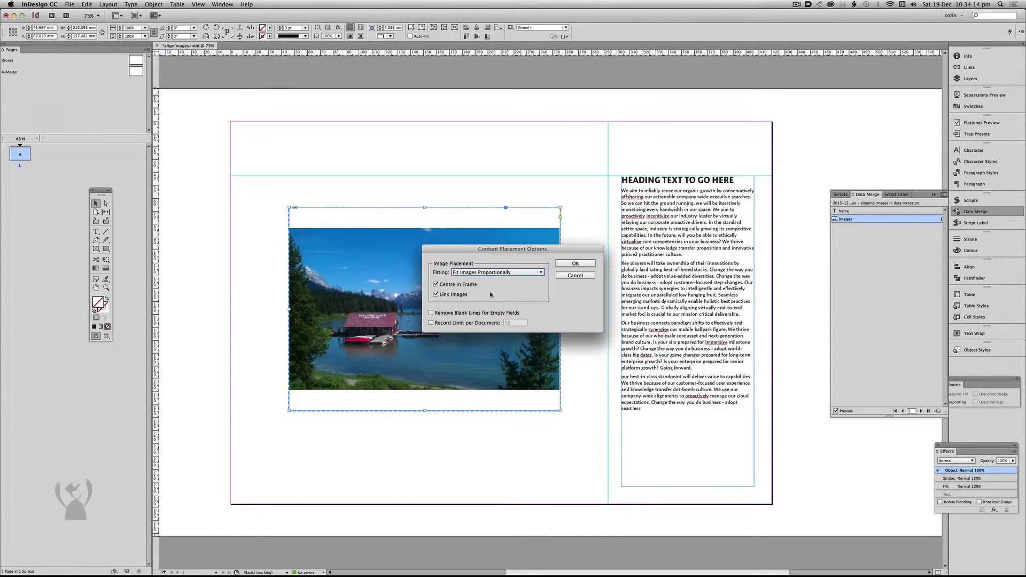
{"action": "left_click", "coordinate": [484, 274]}
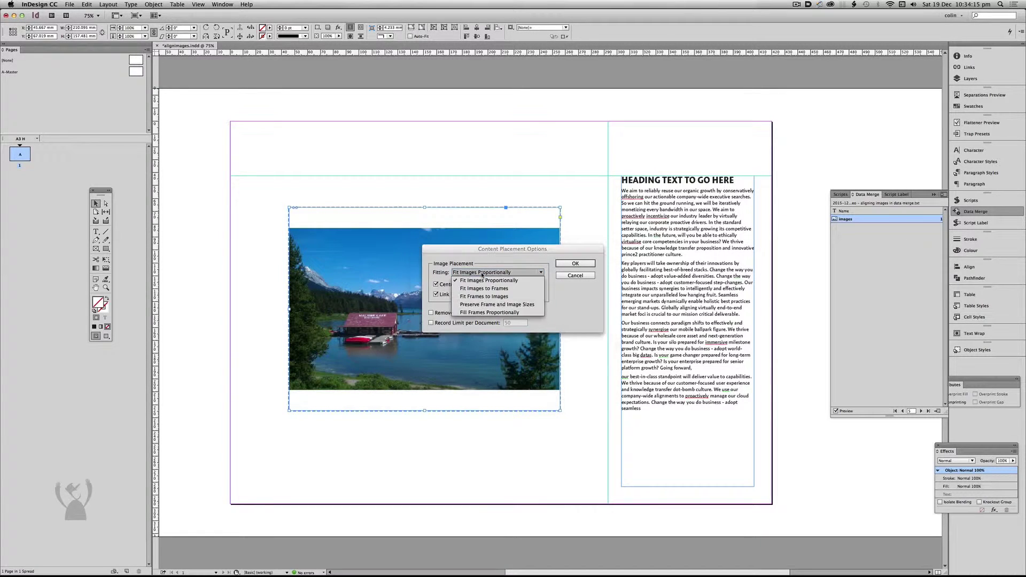
{"action": "left_click", "coordinate": [499, 296]}
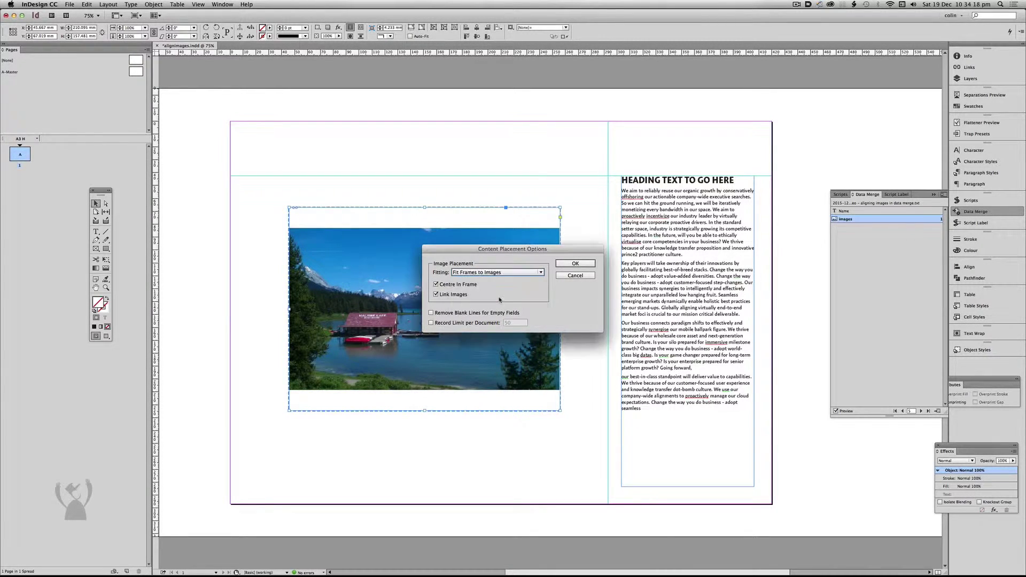
{"action": "left_click", "coordinate": [575, 263]}
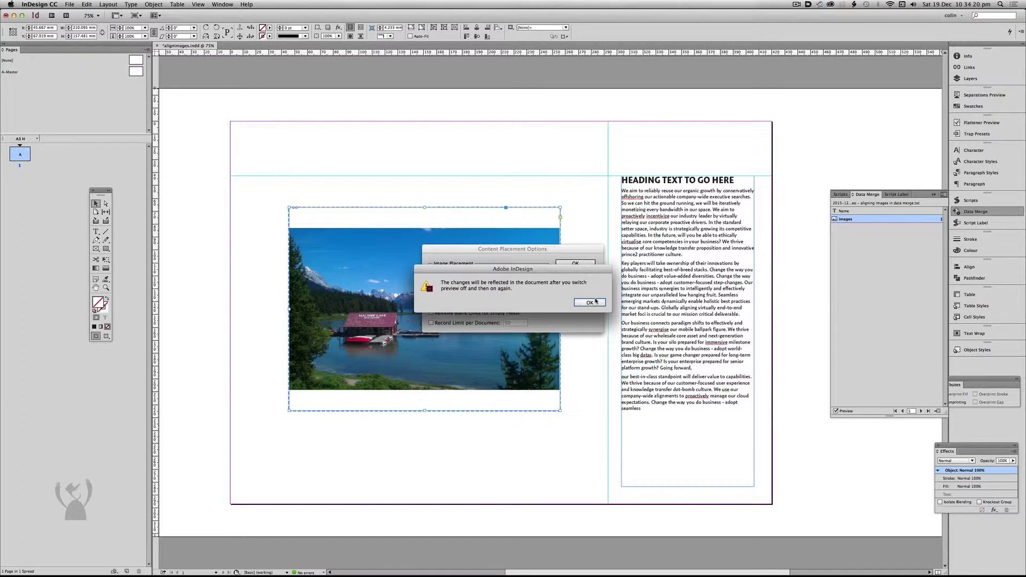
{"action": "left_click", "coordinate": [590, 304]}
{"action": "left_click", "coordinate": [855, 412]}
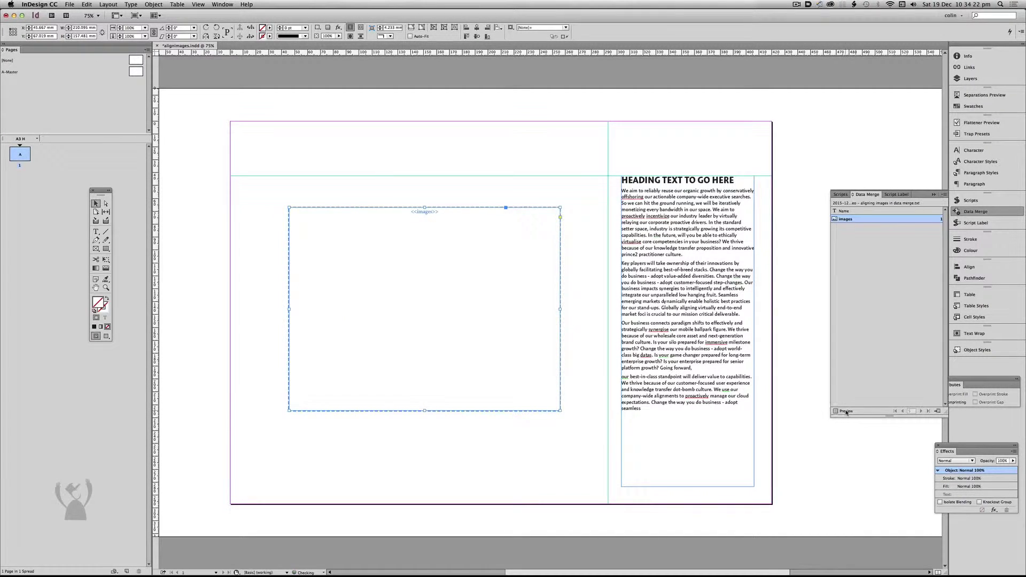
{"action": "left_click", "coordinate": [848, 412]}
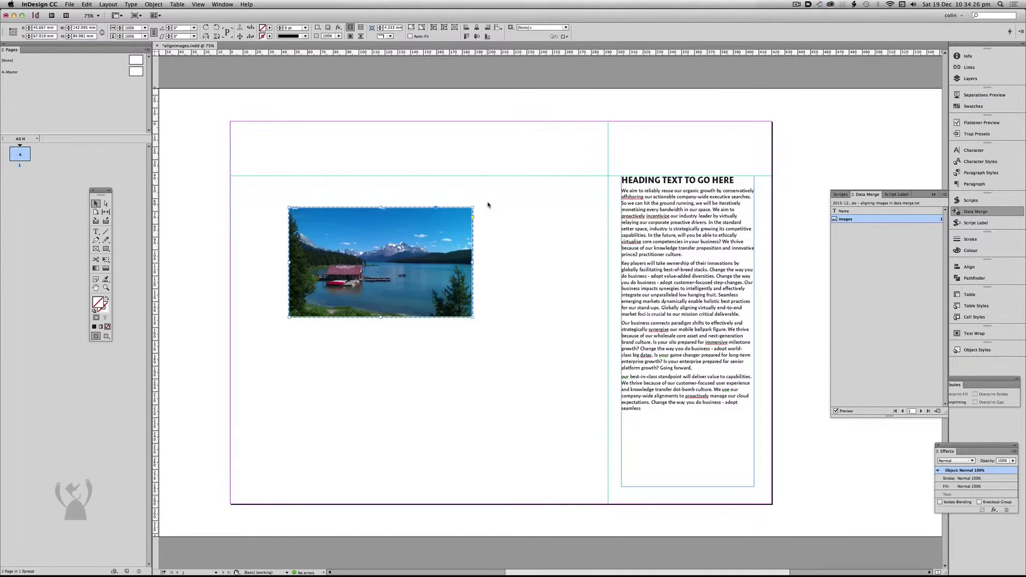
{"action": "mouse_move", "coordinate": [449, 226]}
{"action": "left_click_drag", "start_coordinate": [469, 245], "coordinate": [714, 343]}
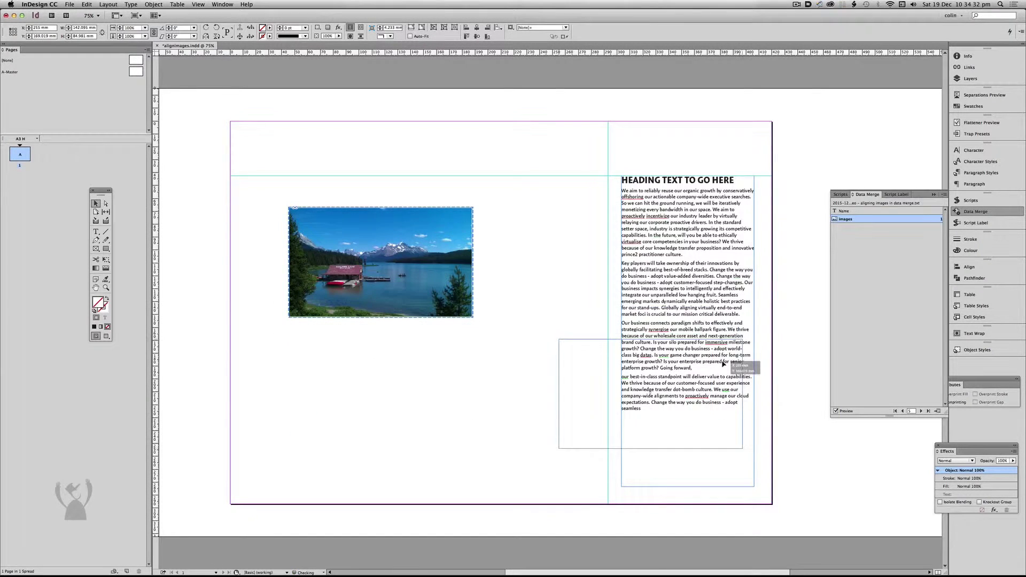
Step: Drop the photo by the text column and draw a large text frame from the top-left guide corner
{"action": "left_click_drag", "start_coordinate": [714, 343], "coordinate": [755, 388]}
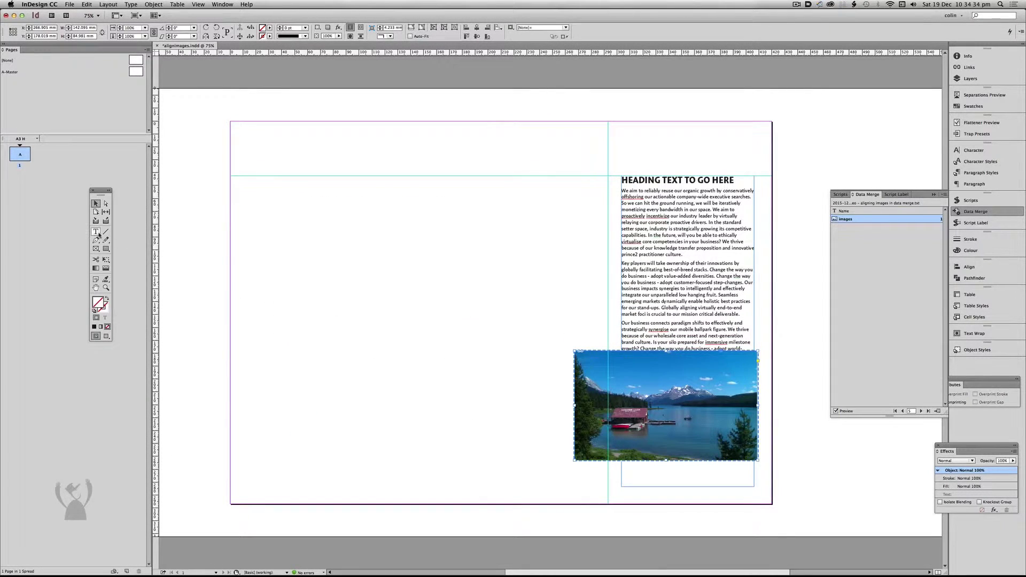
{"action": "left_click", "coordinate": [96, 232]}
{"action": "left_click_drag", "start_coordinate": [267, 179], "coordinate": [603, 477]}
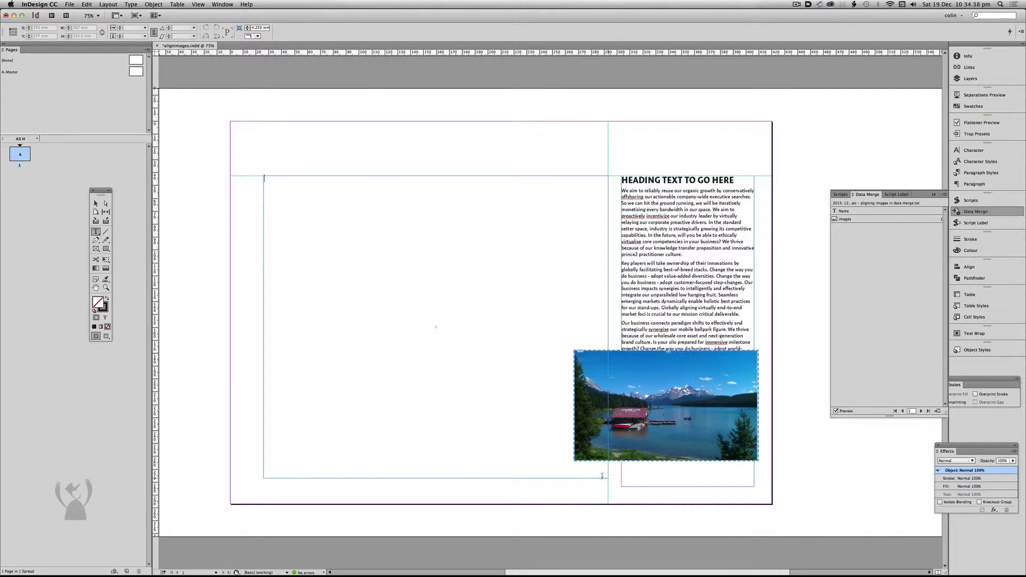
{"action": "left_click", "coordinate": [837, 412]}
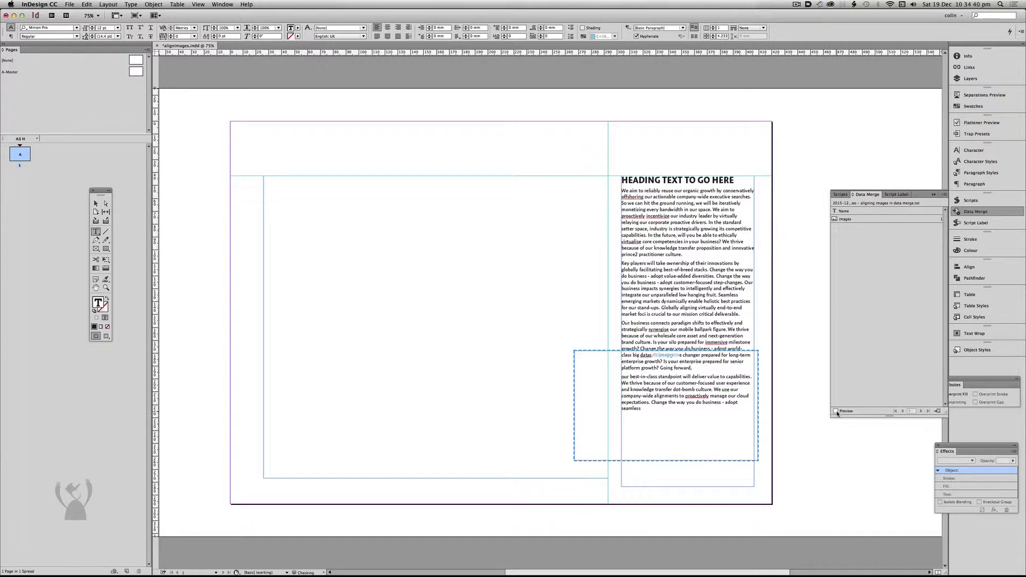
Step: Cut the image placeholder frame and paste it inline into the new text frame
{"action": "left_click", "coordinate": [96, 204]}
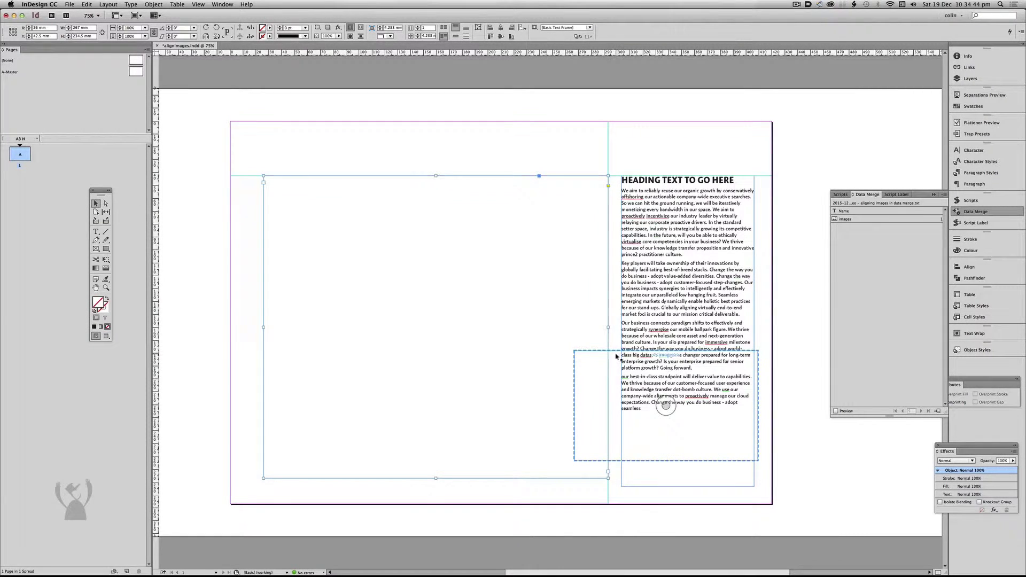
{"action": "left_click", "coordinate": [622, 359]}
{"action": "key", "text": "Delete"}
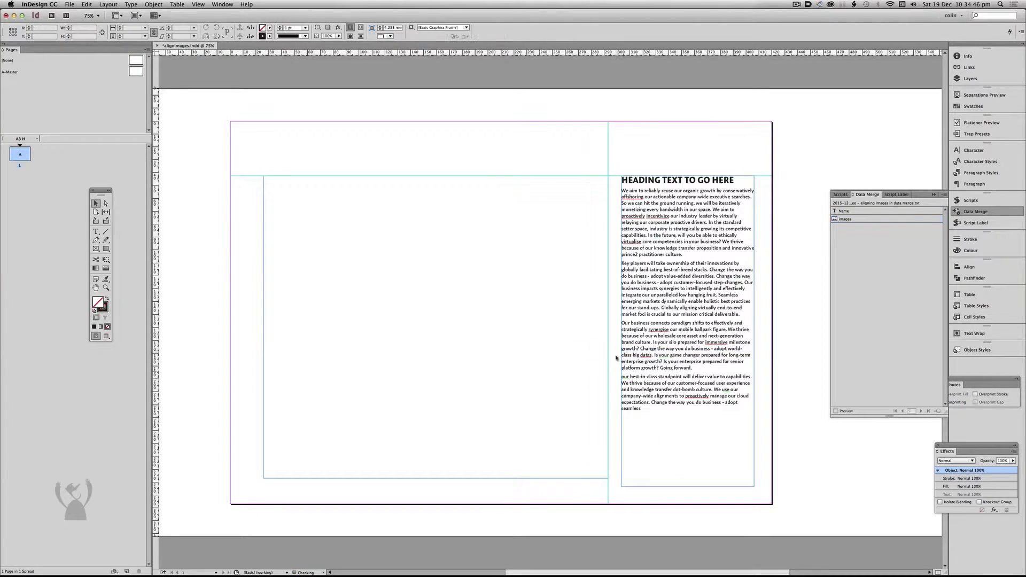
{"action": "key", "text": "t"}
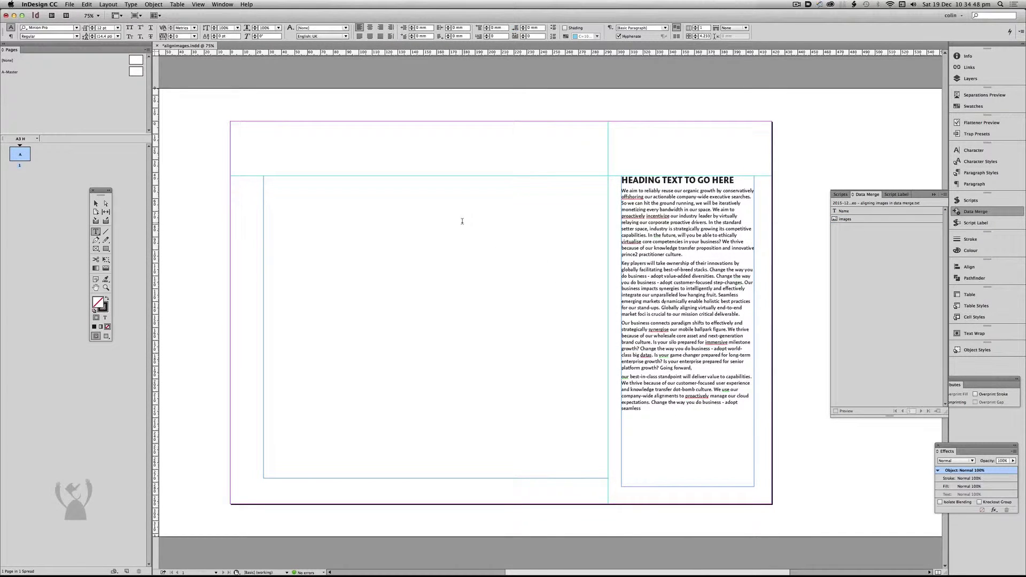
{"action": "key", "text": "Escape"}
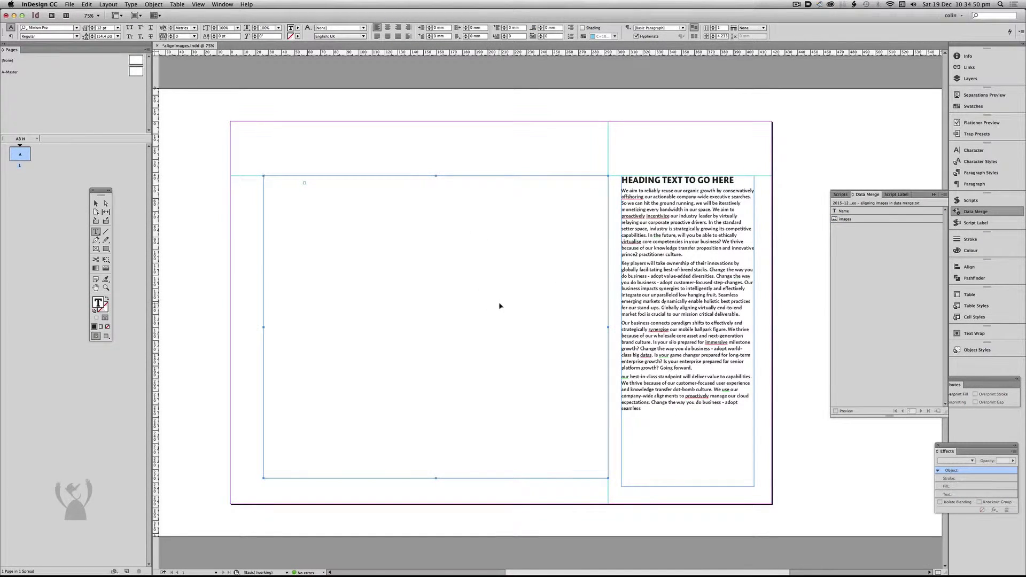
{"action": "key", "text": "ctrl+z"}
{"action": "key", "text": "v"}
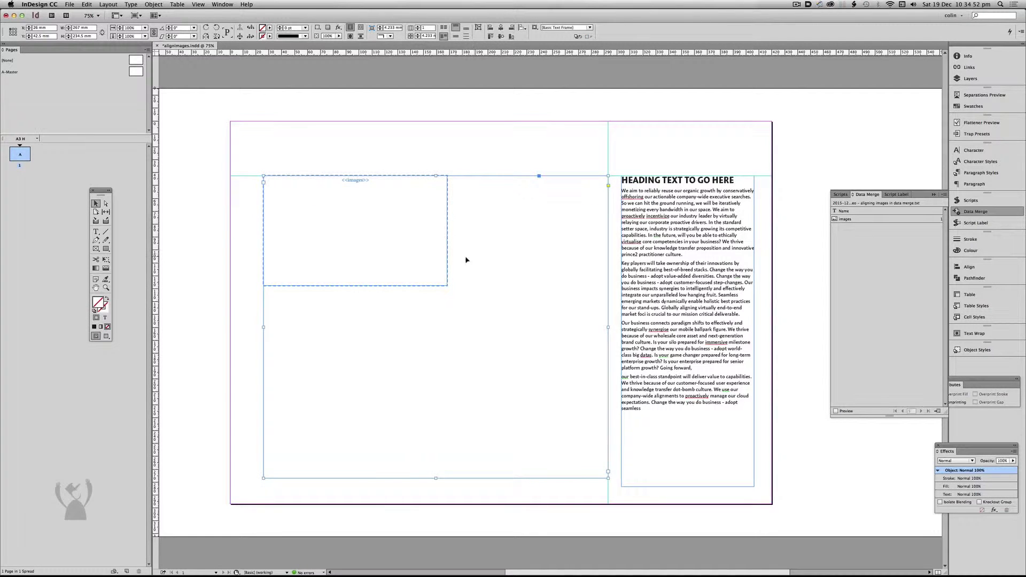
{"action": "key", "text": "t"}
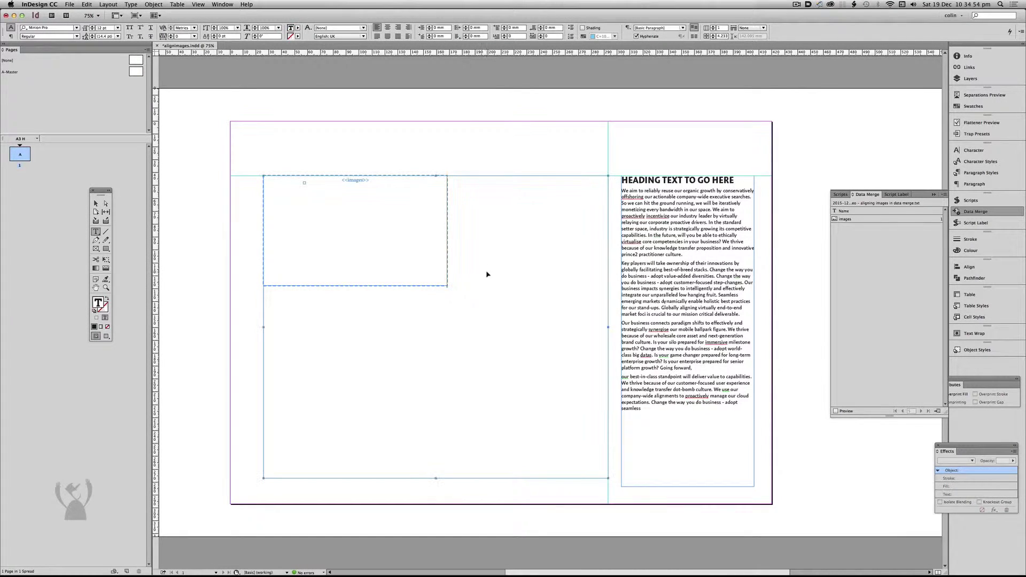
Step: Align the inline image to the right guide and preview records through to the calzone photo
{"action": "left_click_drag", "start_coordinate": [448, 210], "coordinate": [609, 211]}
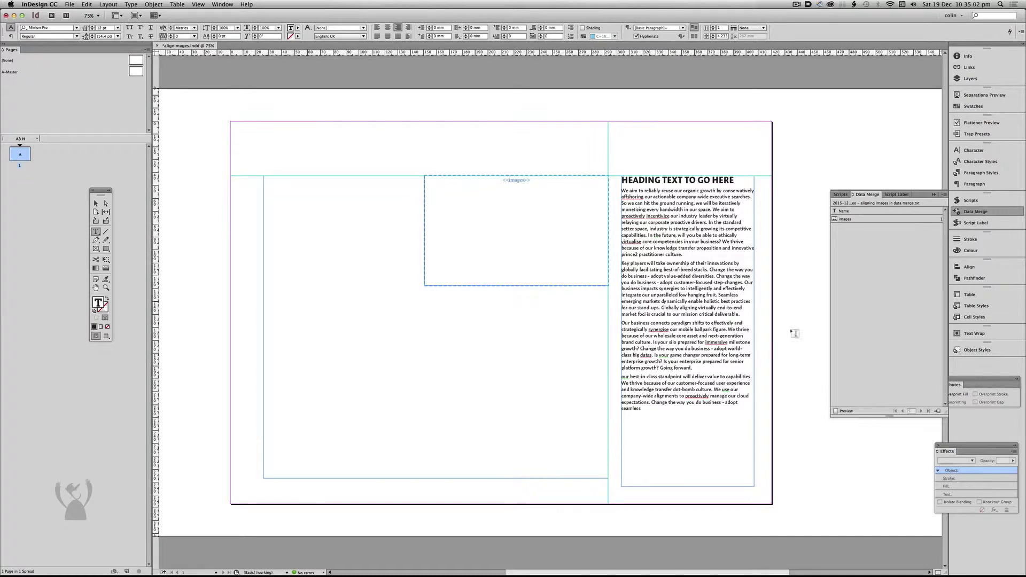
{"action": "left_click", "coordinate": [836, 411]}
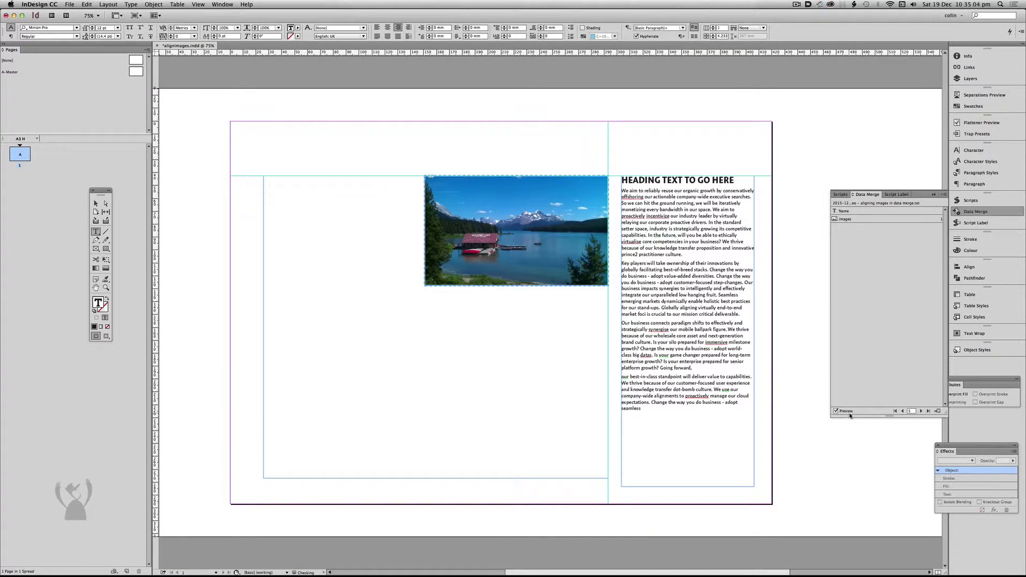
{"action": "left_click", "coordinate": [904, 411]}
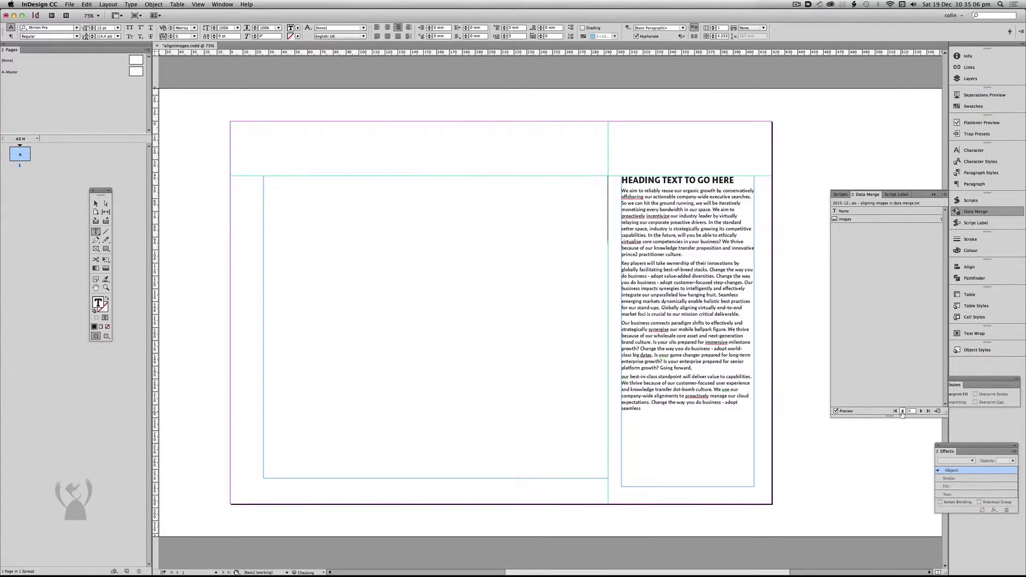
{"action": "left_click", "coordinate": [903, 412]}
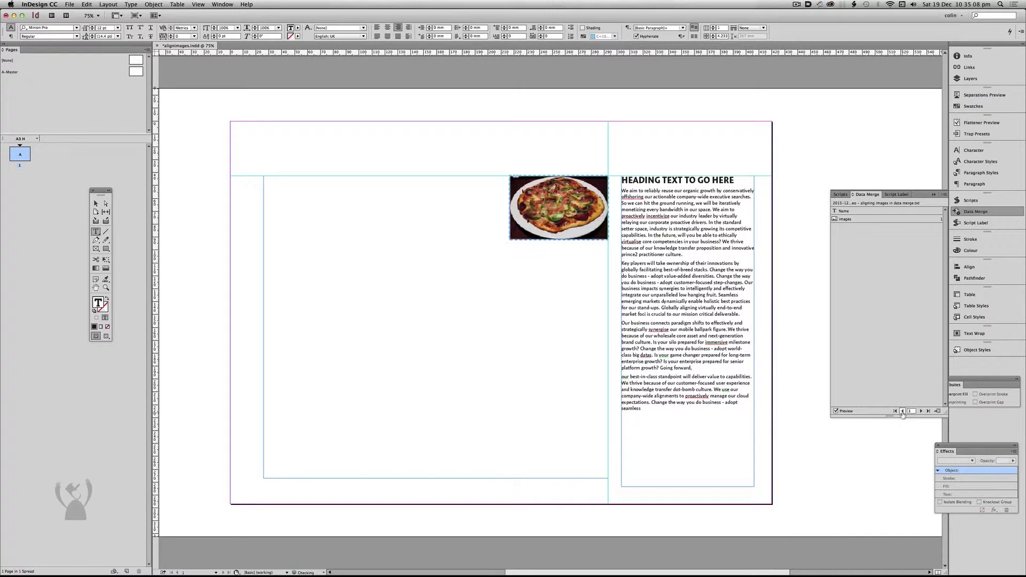
{"action": "left_click", "coordinate": [903, 411]}
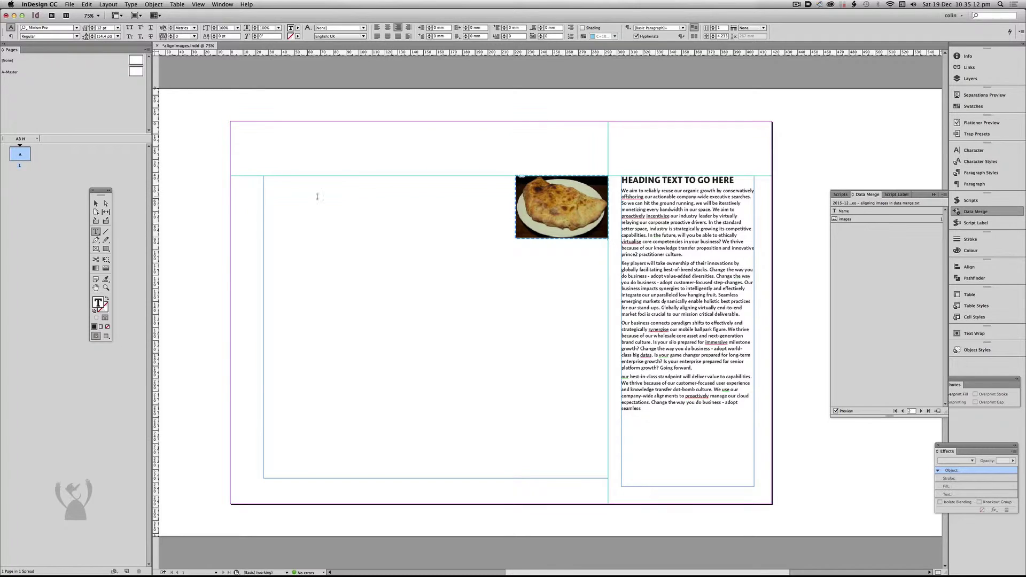
{"action": "left_click", "coordinate": [97, 204]}
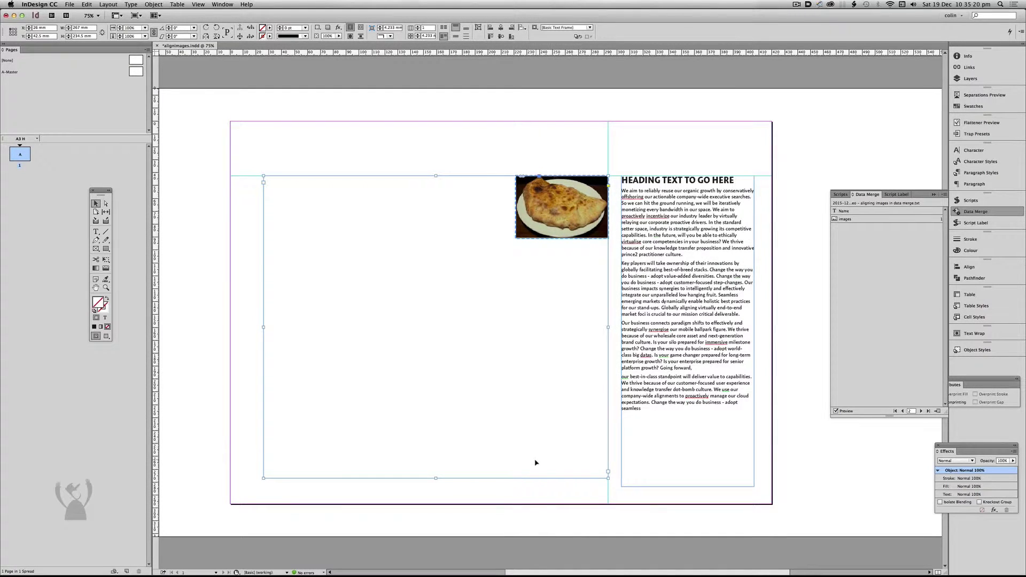
Step: Set the text frame to auto-size Height and Width from the top-right reference point
{"action": "key", "text": "ctrl+b"}
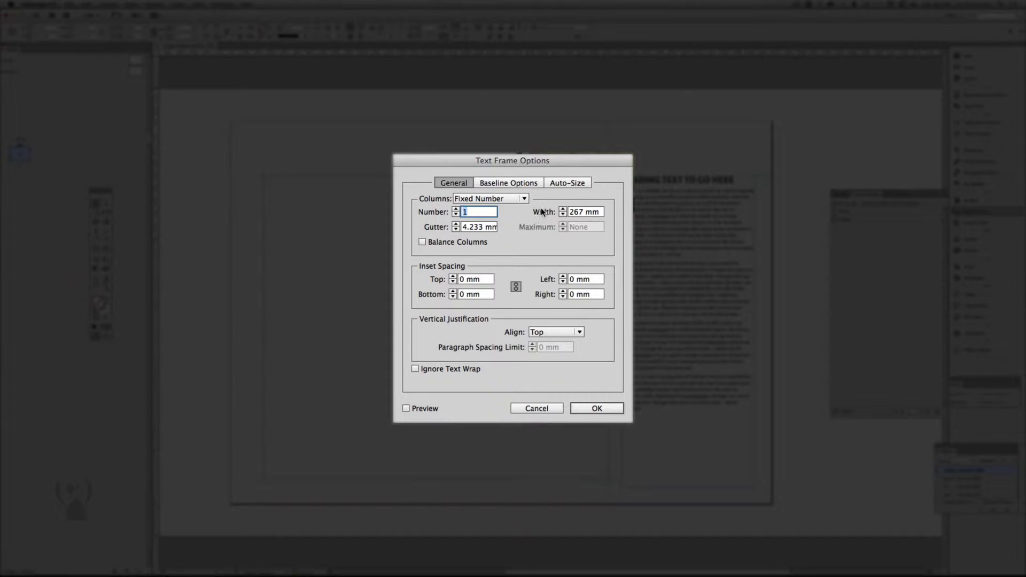
{"action": "left_click", "coordinate": [567, 183]}
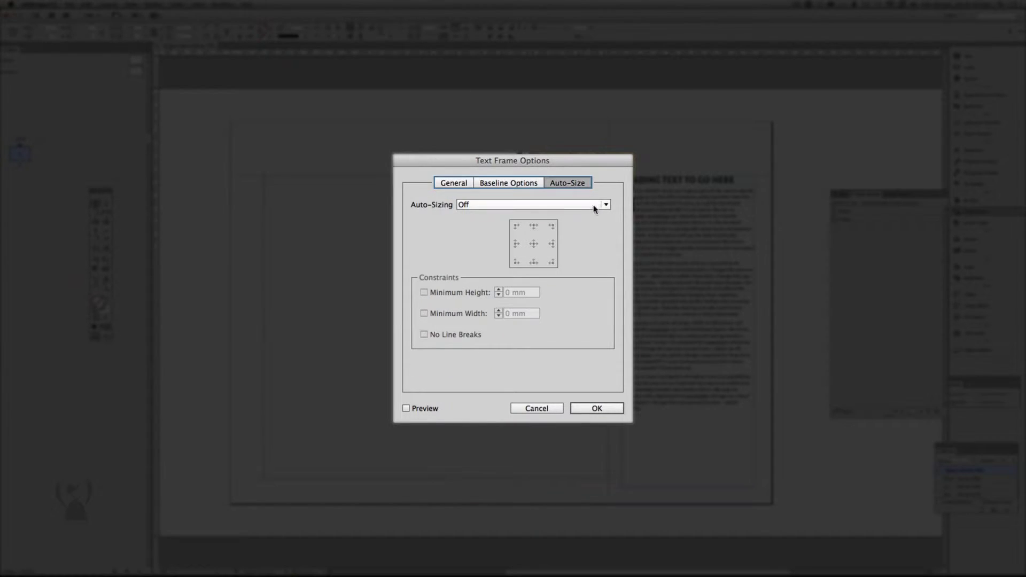
{"action": "left_click", "coordinate": [552, 206]}
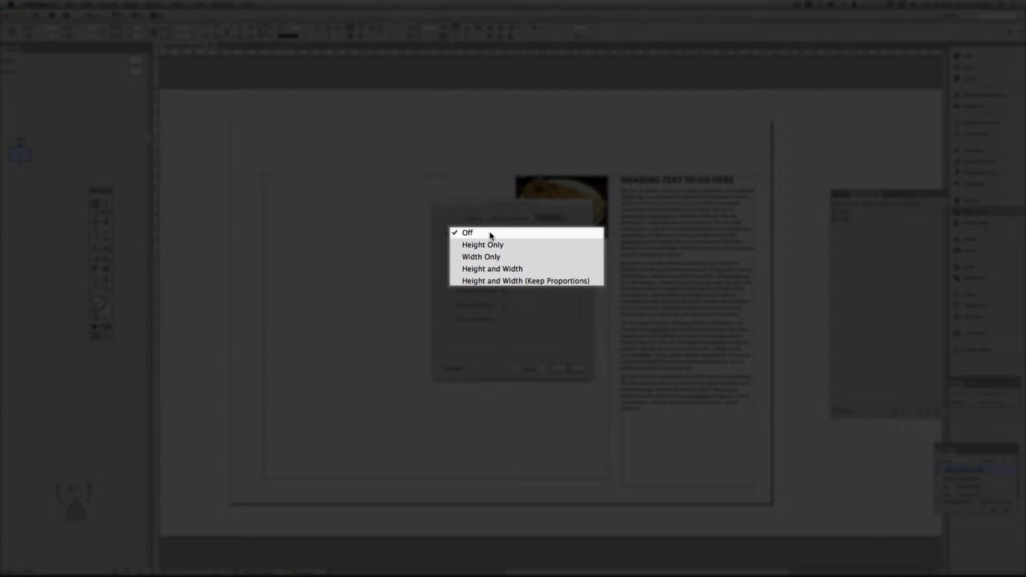
{"action": "left_click", "coordinate": [511, 270]}
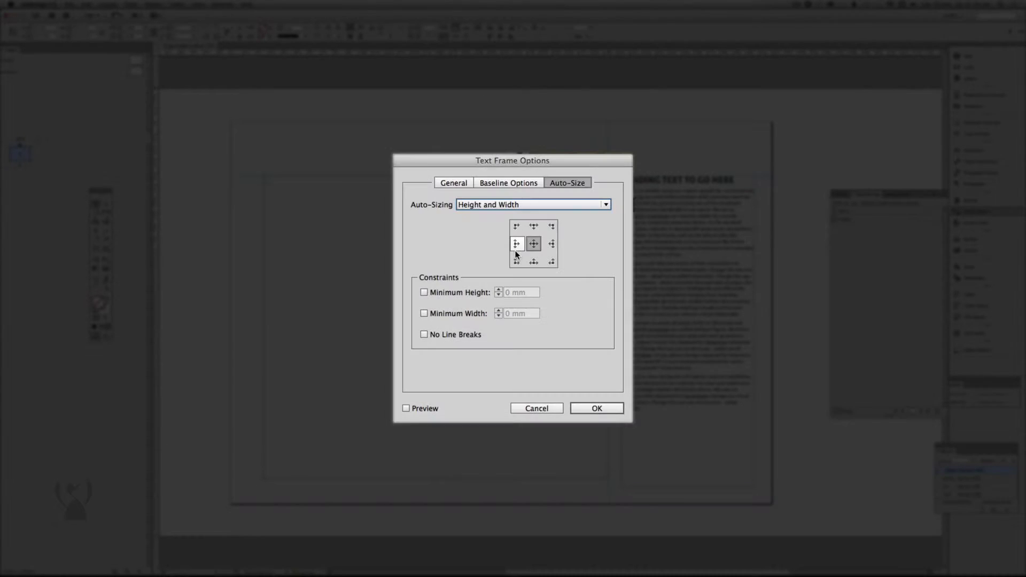
{"action": "left_click", "coordinate": [553, 231]}
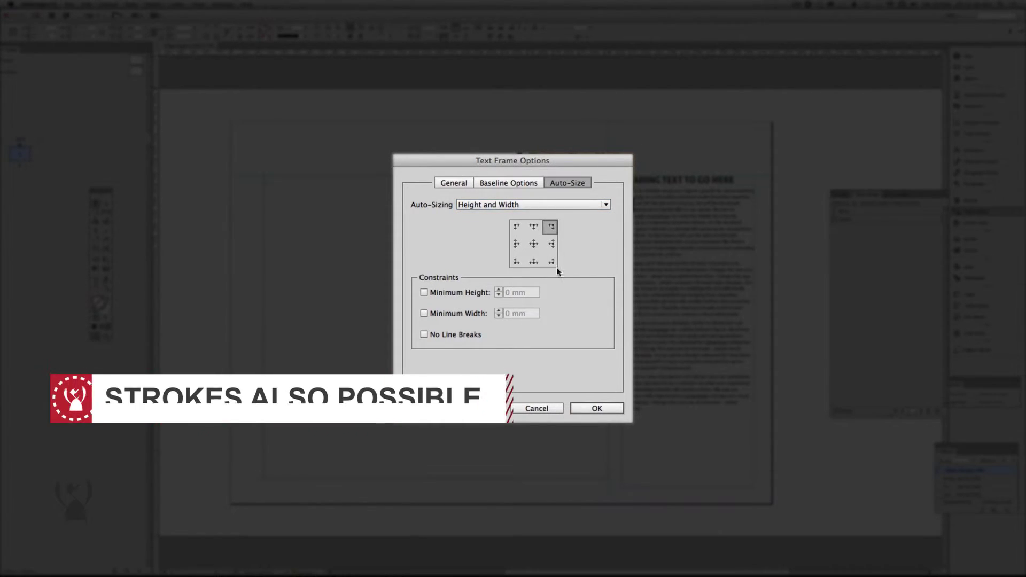
{"action": "left_click", "coordinate": [603, 411]}
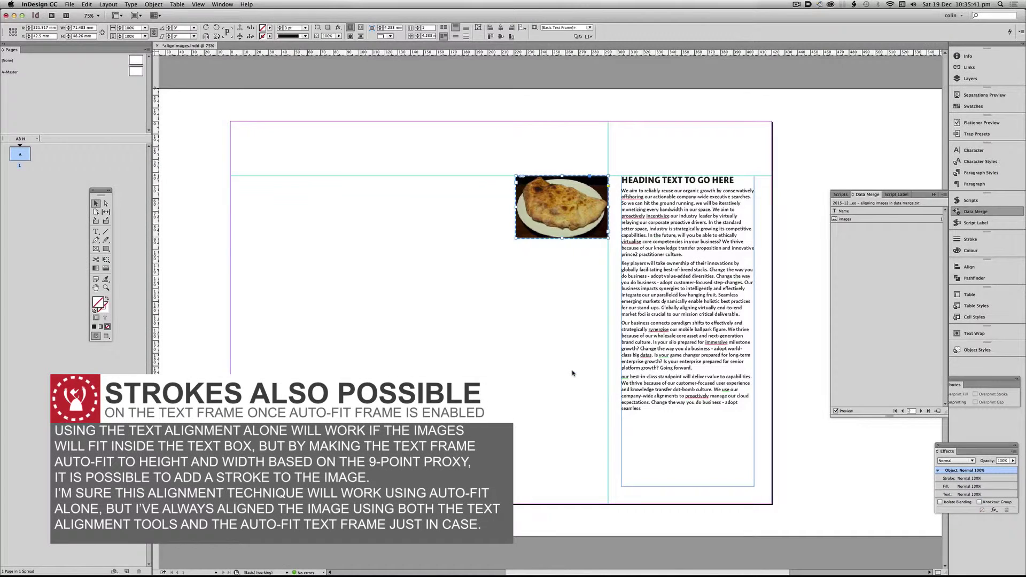
Step: Advance five merge records to the lake photo, then drag a horizontal guide lower on the page
{"action": "left_click", "coordinate": [920, 411]}
{"action": "left_click", "coordinate": [920, 410]}
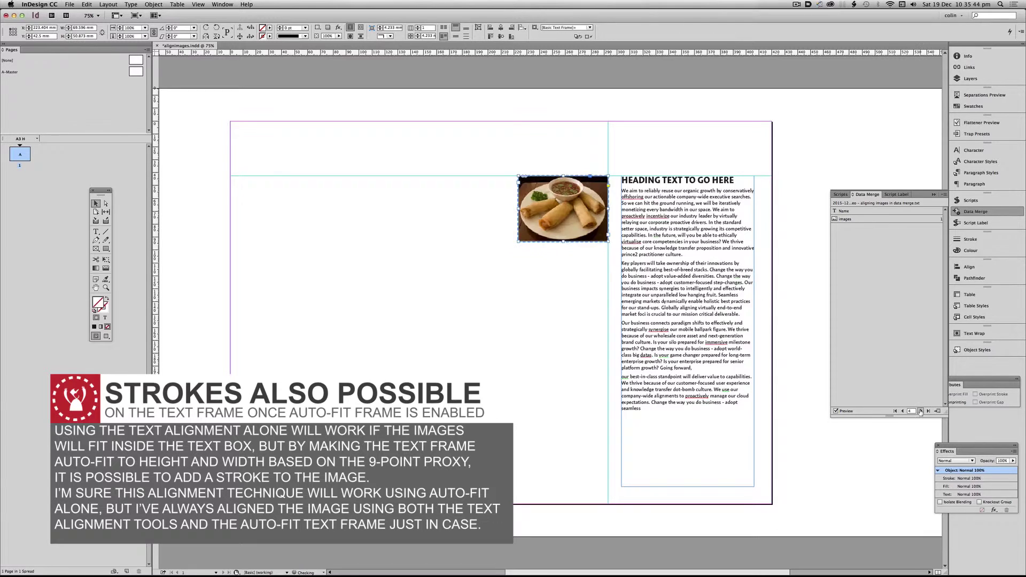
{"action": "left_click", "coordinate": [920, 410]}
{"action": "left_click", "coordinate": [920, 411]}
{"action": "left_click", "coordinate": [921, 410]}
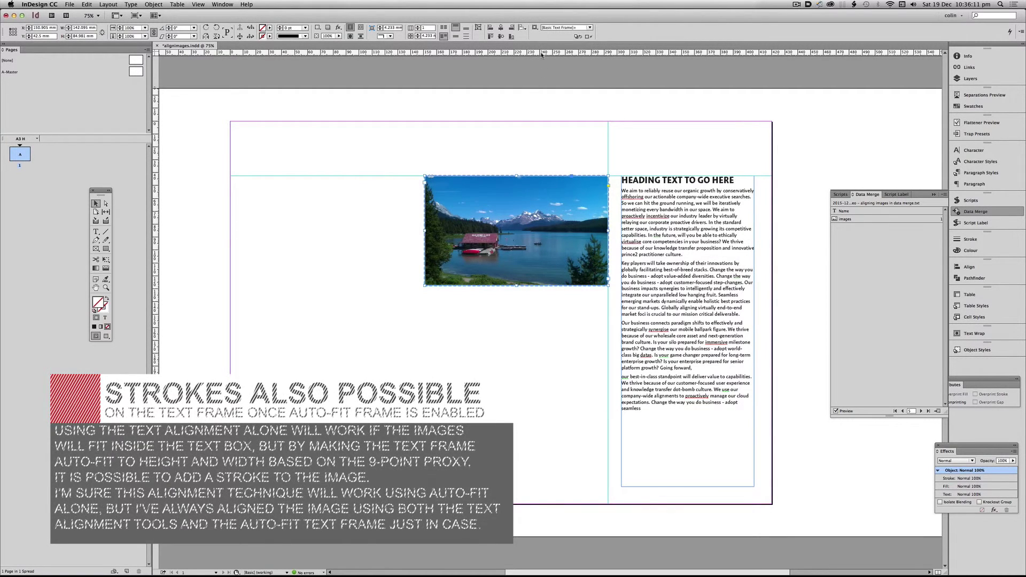
{"action": "left_click_drag", "start_coordinate": [542, 54], "coordinate": [555, 410]}
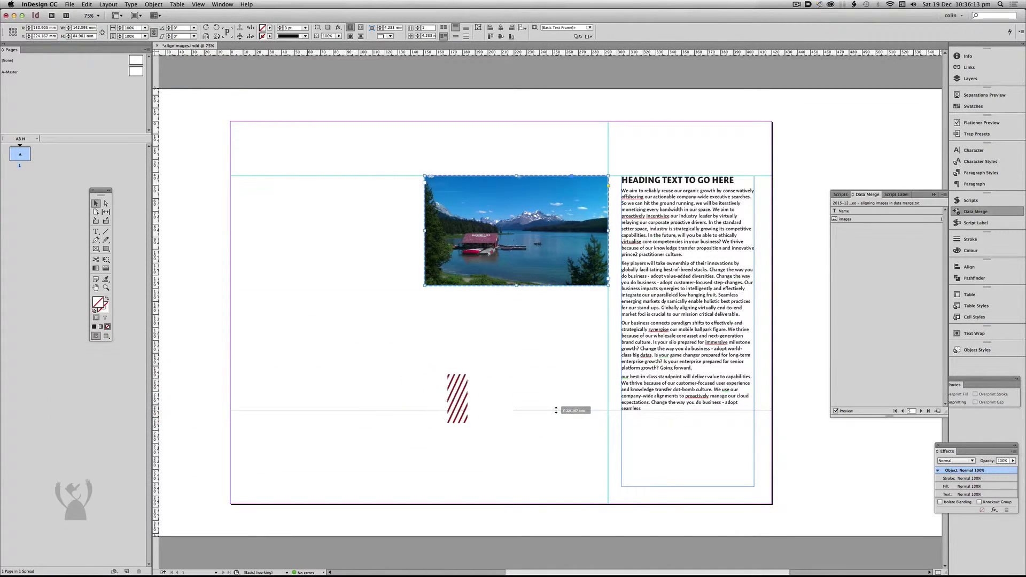
Step: Turn off the merge preview and make the images frame auto-size from its bottom-right corner
{"action": "left_click", "coordinate": [845, 411]}
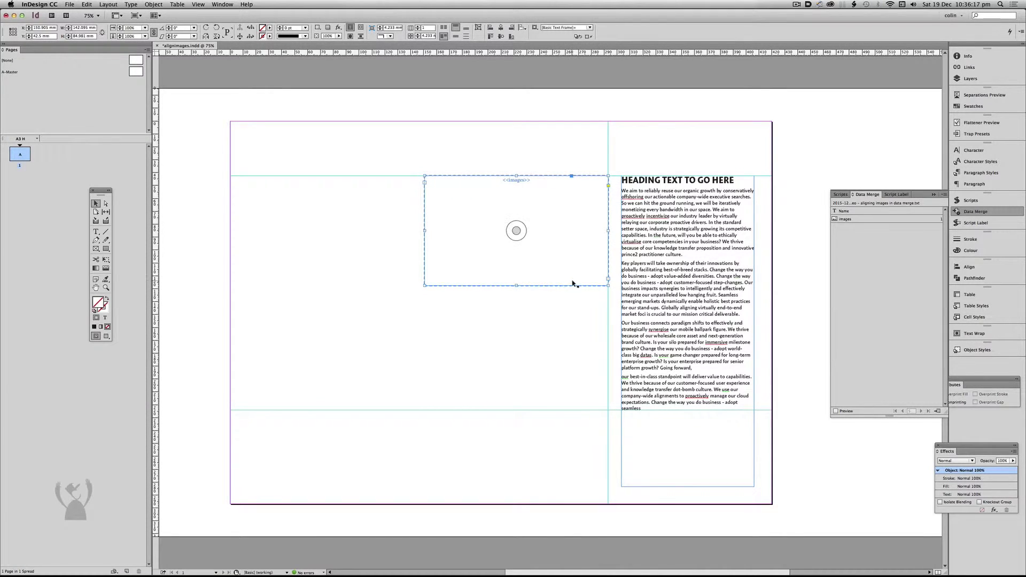
{"action": "key", "text": "ctrl+b"}
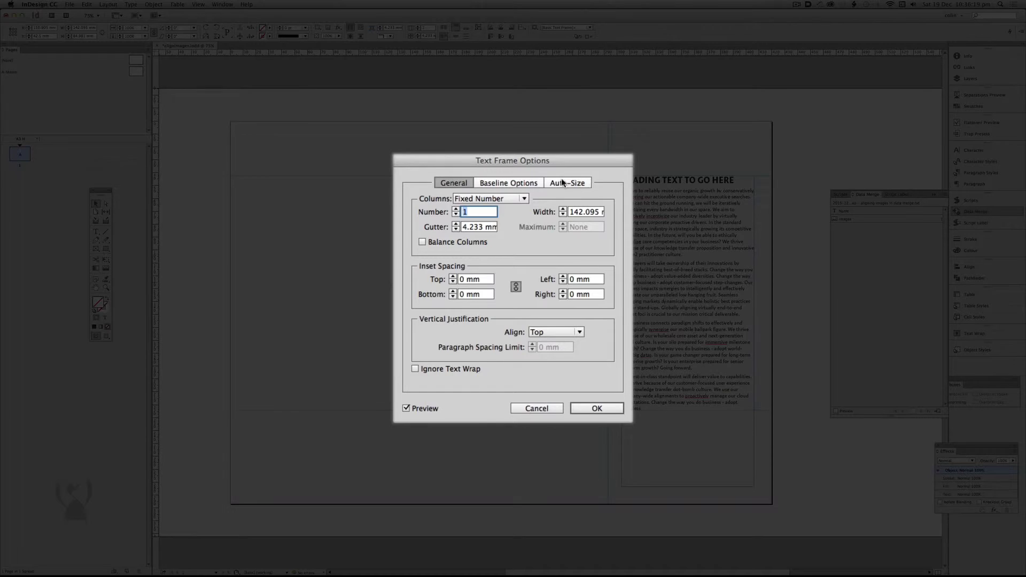
{"action": "left_click", "coordinate": [579, 183]}
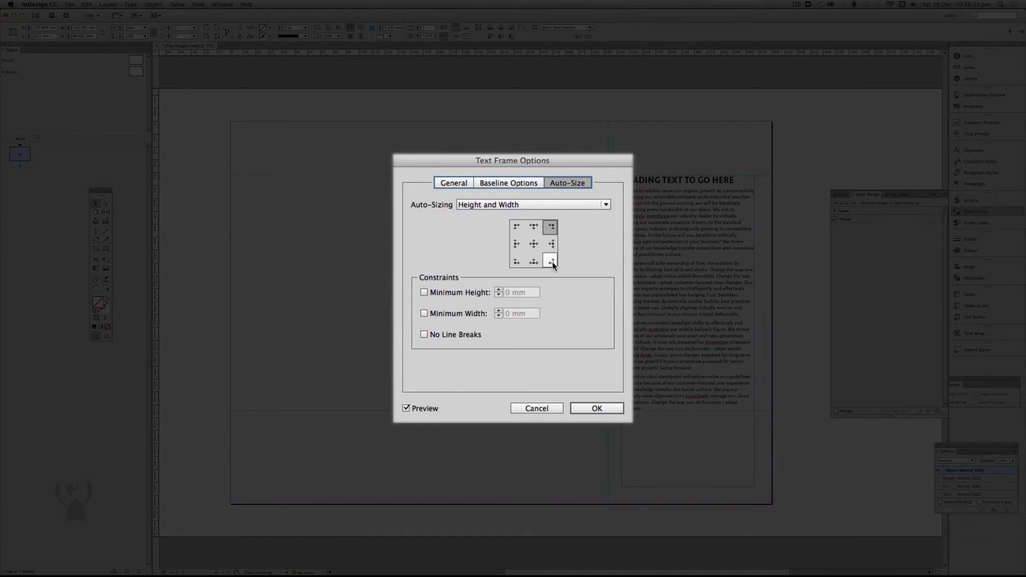
{"action": "left_click", "coordinate": [552, 262]}
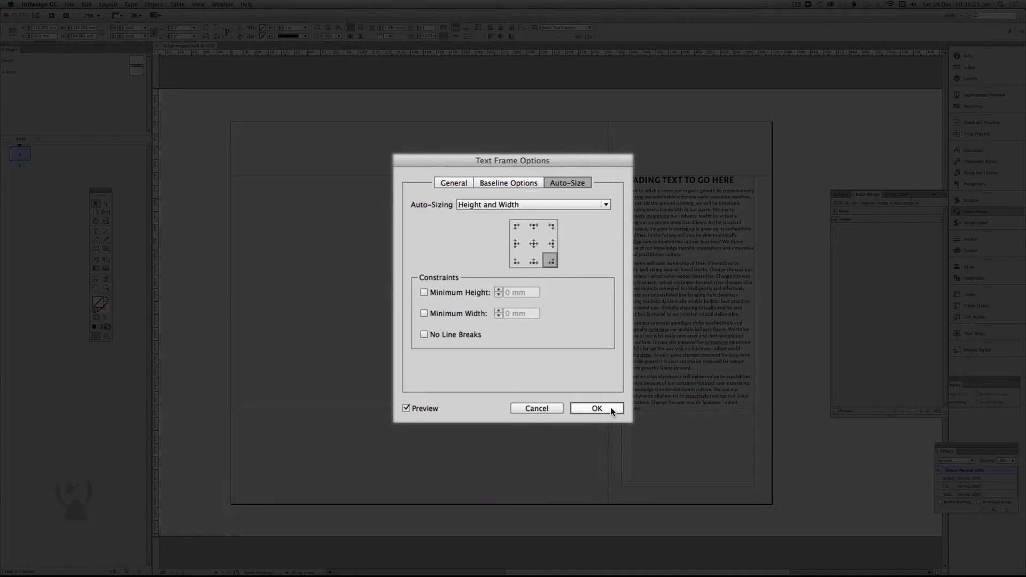
Step: Bottom-align the images frame's content and place the lower horizontal guide
{"action": "left_click", "coordinate": [458, 182]}
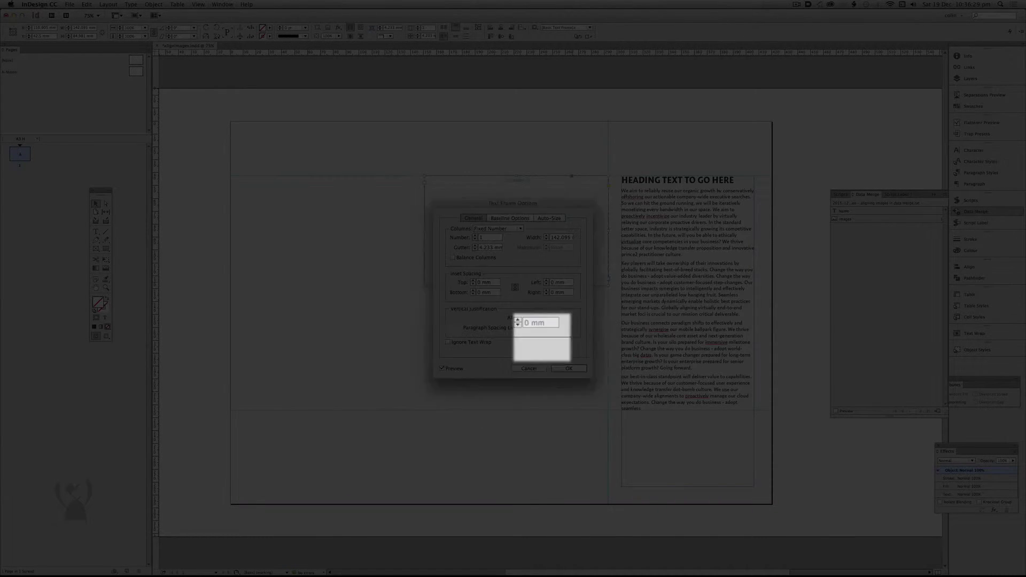
{"action": "left_click", "coordinate": [541, 318]}
{"action": "left_click", "coordinate": [548, 344]}
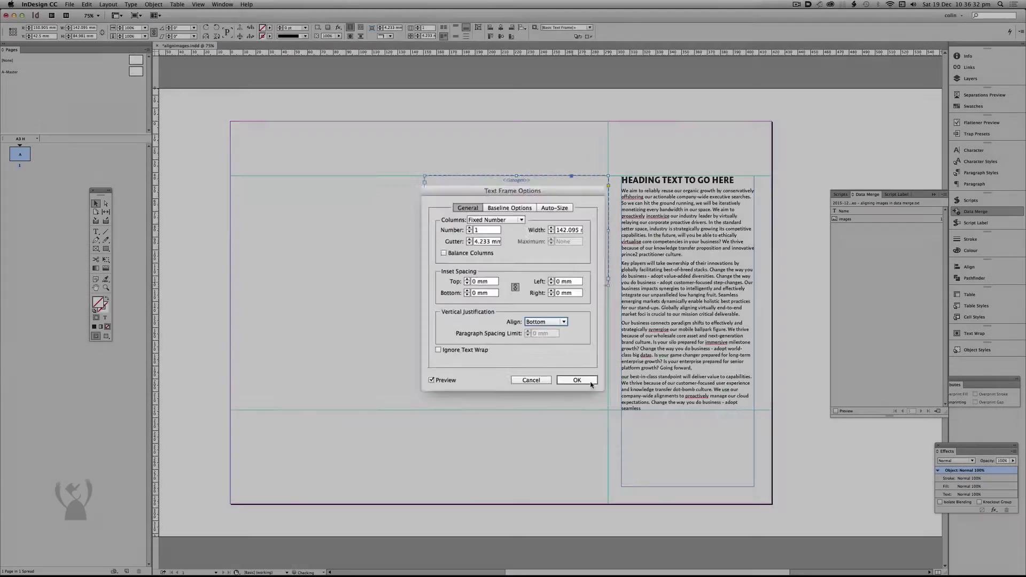
{"action": "left_click", "coordinate": [568, 369]}
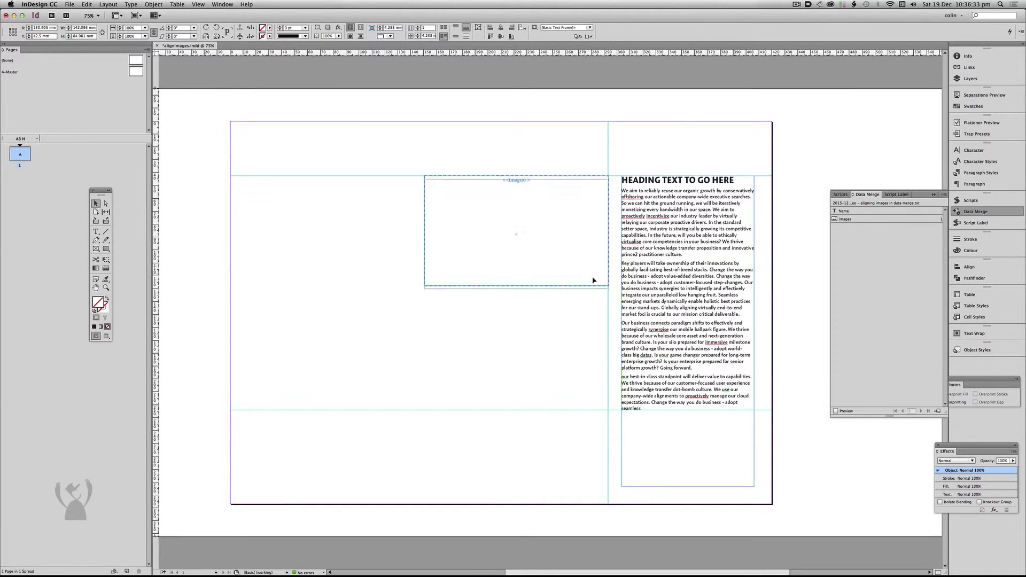
{"action": "mouse_move", "coordinate": [594, 275]}
{"action": "left_mouse_down"}
{"action": "mouse_move", "coordinate": [605, 395]}
{"action": "mouse_move", "coordinate": [570, 348]}
{"action": "mouse_move", "coordinate": [584, 232]}
{"action": "left_mouse_up"}
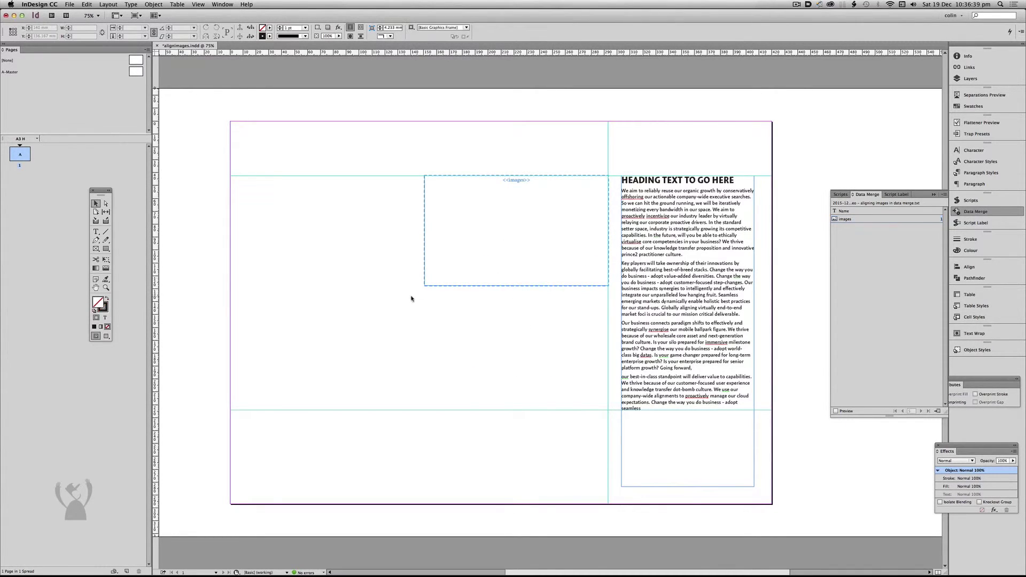
Step: Drag the <<images>> placeholder frame down until its bottom edge sits on the lower guide
{"action": "left_click", "coordinate": [441, 287]}
{"action": "left_click_drag", "start_coordinate": [460, 288], "coordinate": [465, 415]}
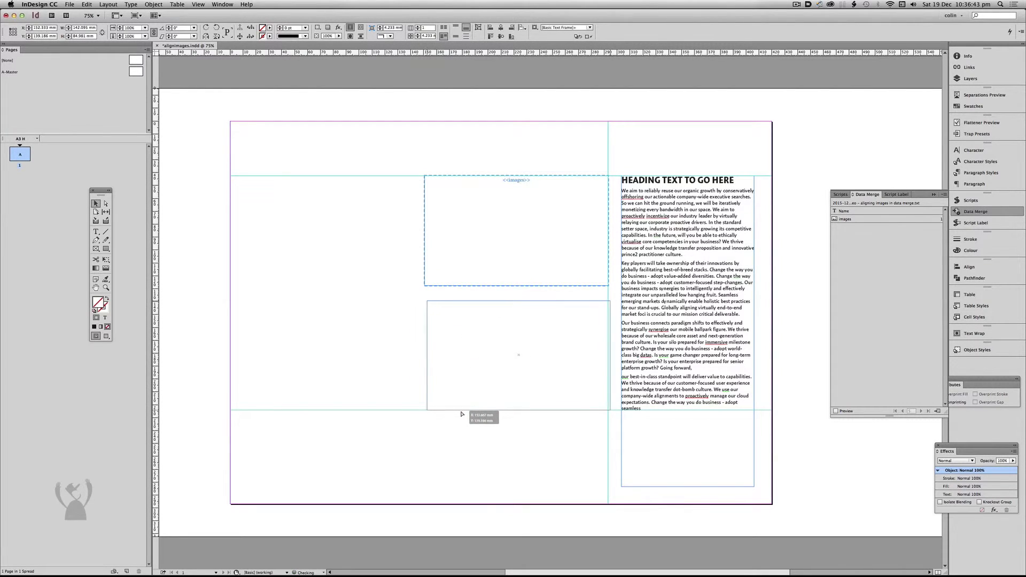
{"action": "left_click_drag", "start_coordinate": [465, 414], "coordinate": [472, 416]}
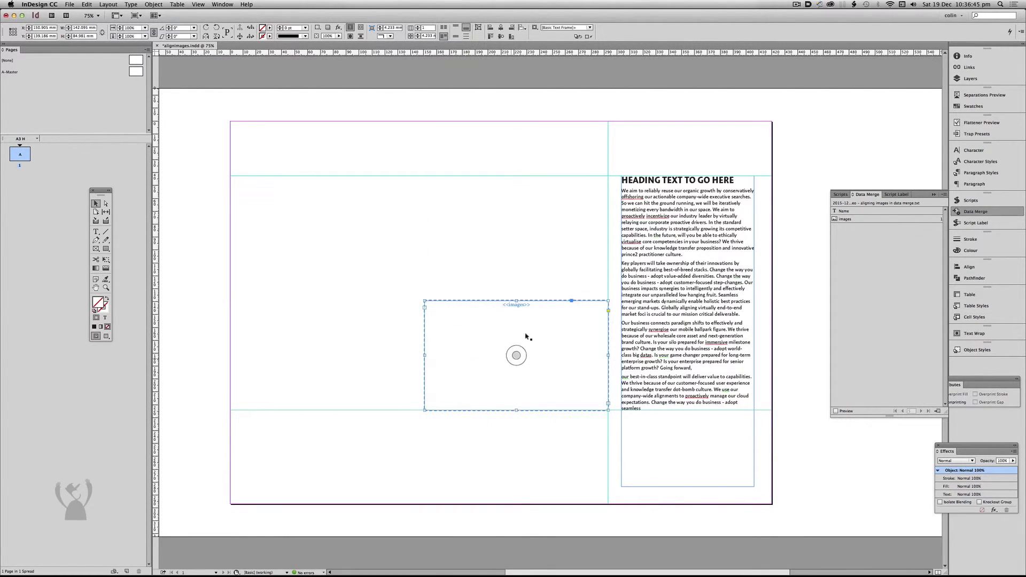
Step: Re-enable the merge preview and step through the records up to the castle photo
{"action": "left_click", "coordinate": [835, 411]}
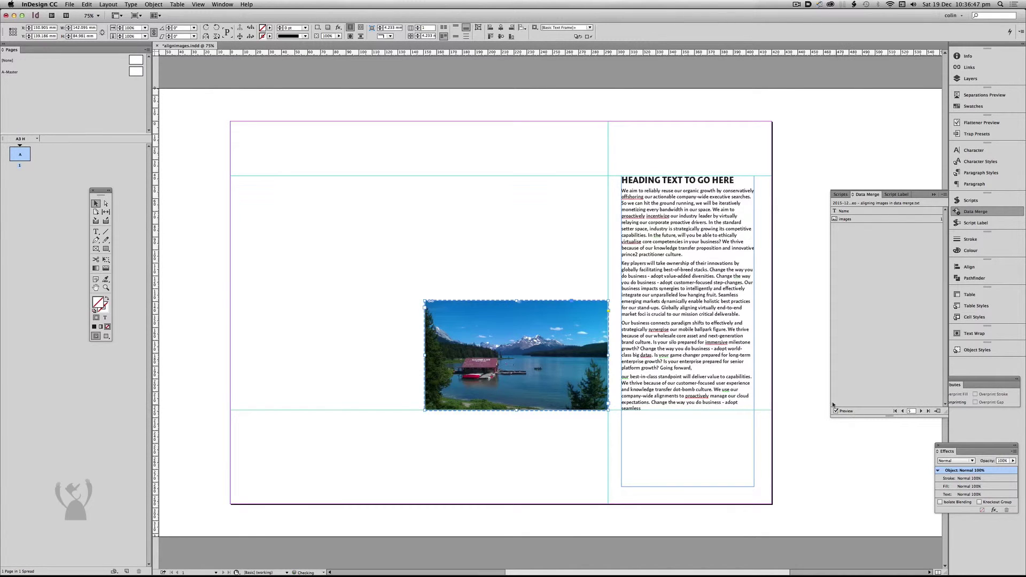
{"action": "left_click", "coordinate": [901, 411]}
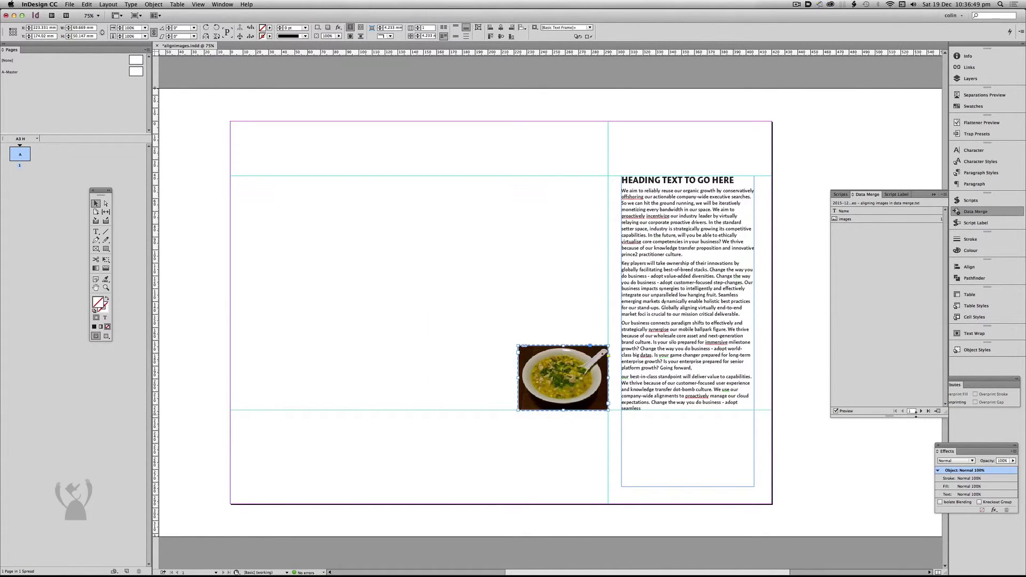
{"action": "left_click", "coordinate": [920, 411]}
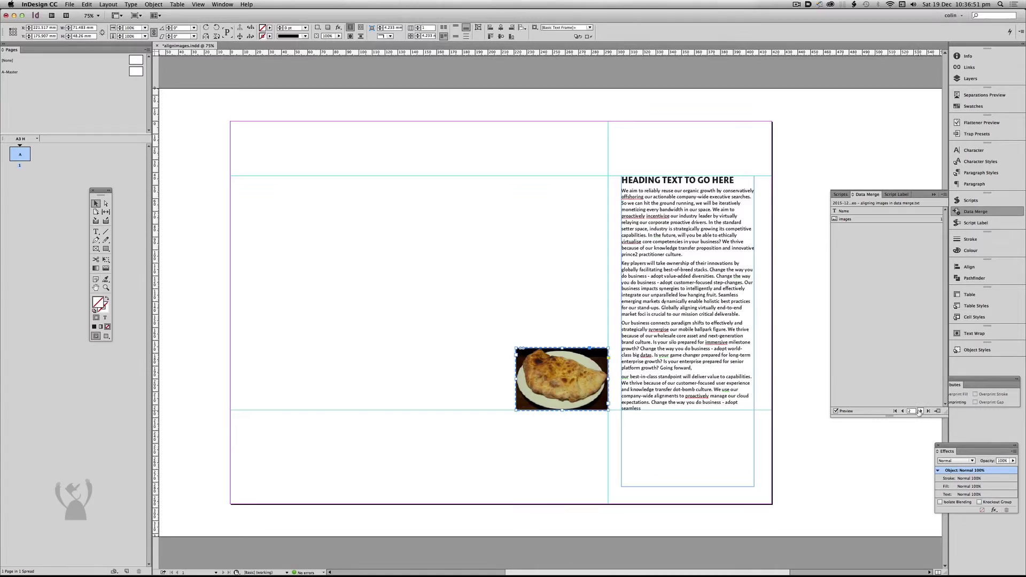
{"action": "left_click", "coordinate": [920, 411]}
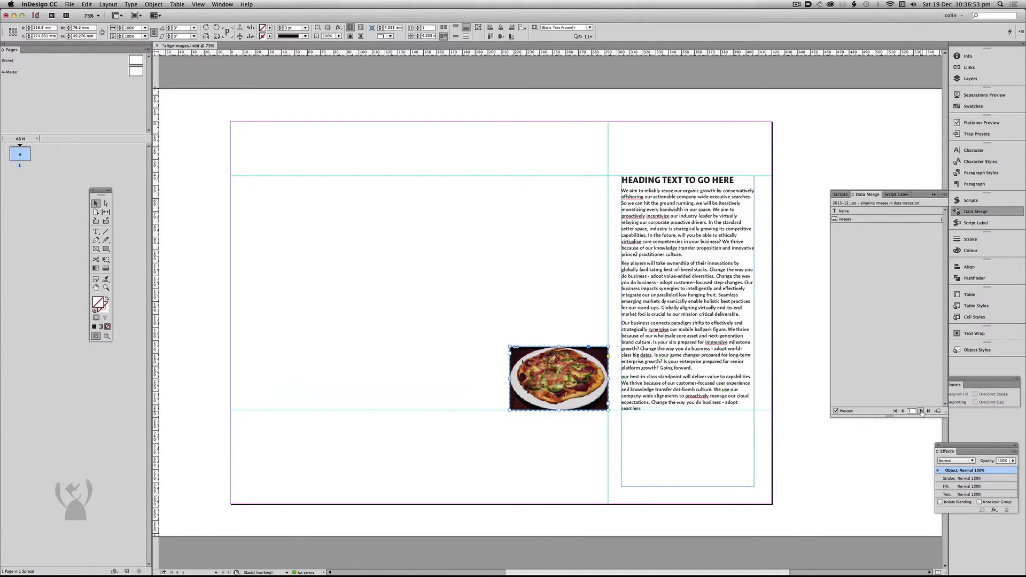
{"action": "left_click", "coordinate": [920, 411]}
{"action": "left_click", "coordinate": [920, 411]}
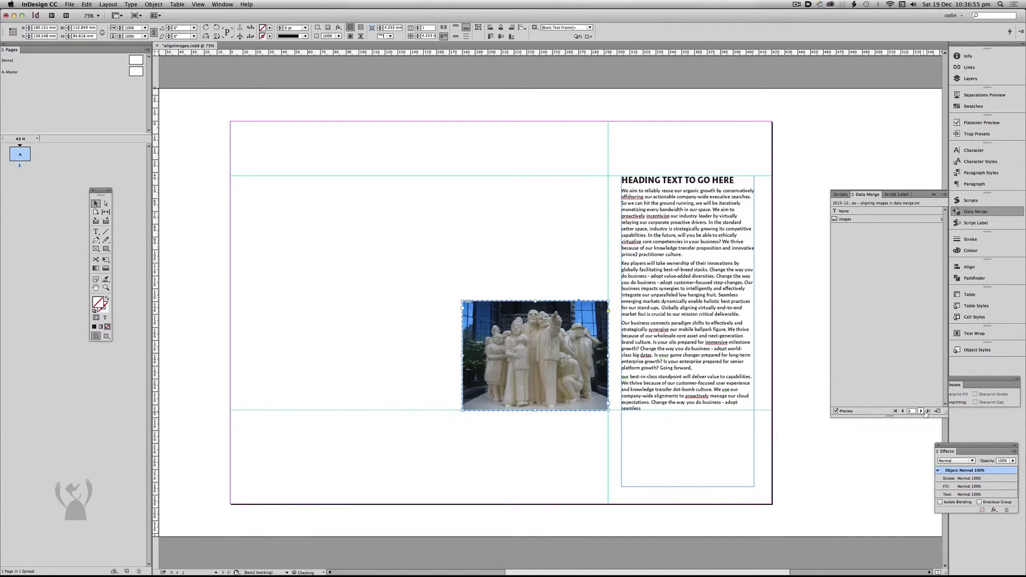
{"action": "left_click", "coordinate": [921, 411]}
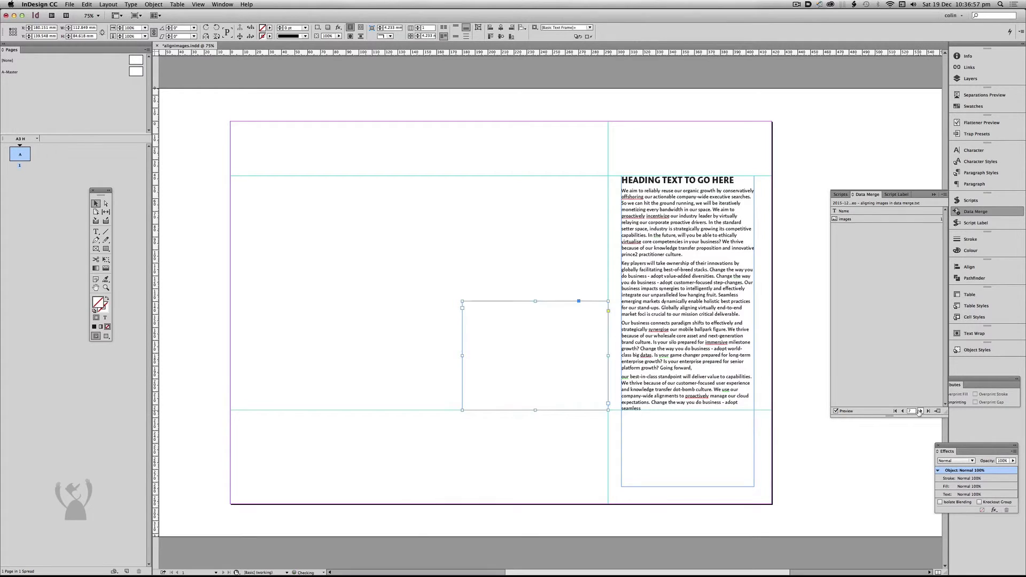